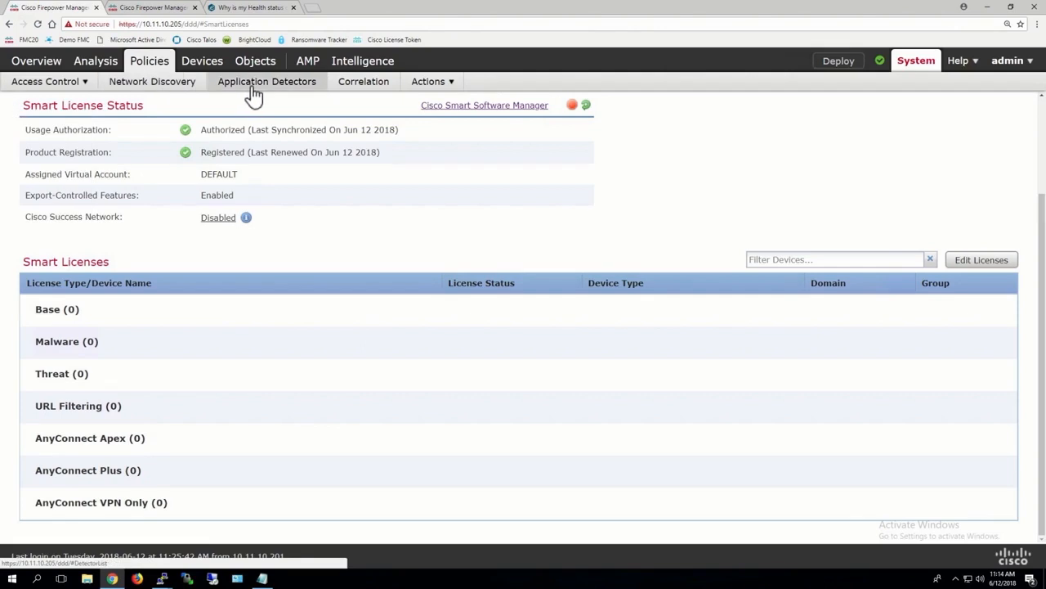
Open the access list in the management center's system configuration
mouse_move(205, 65)
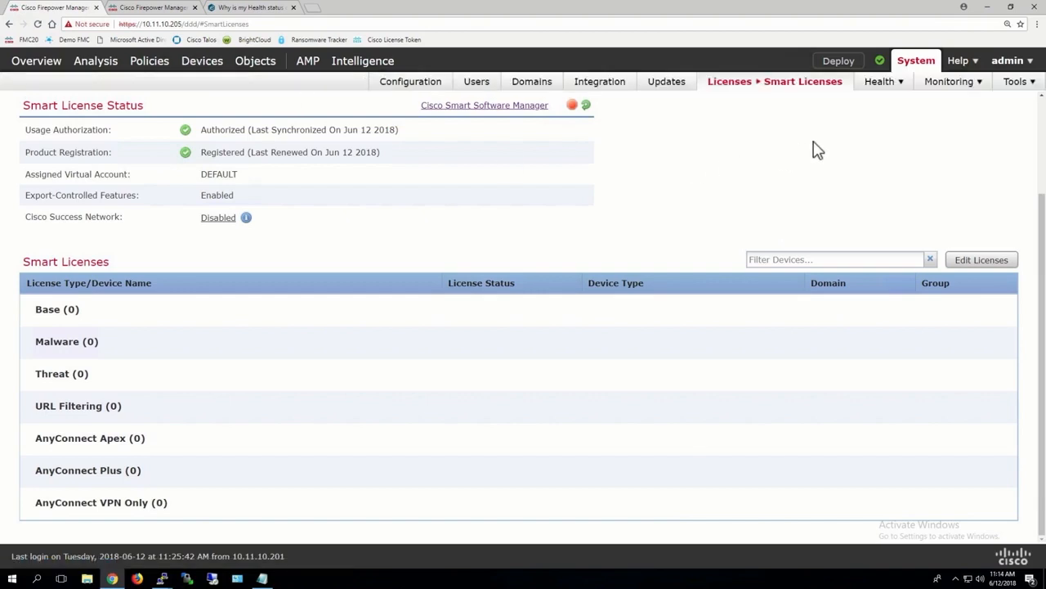
left_click(421, 85)
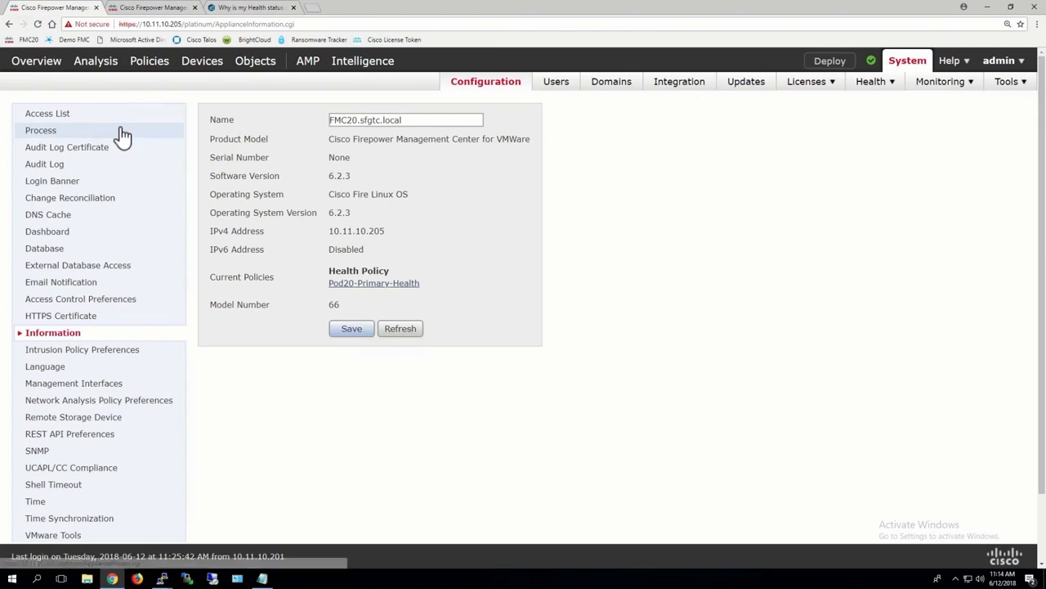
left_click(62, 118)
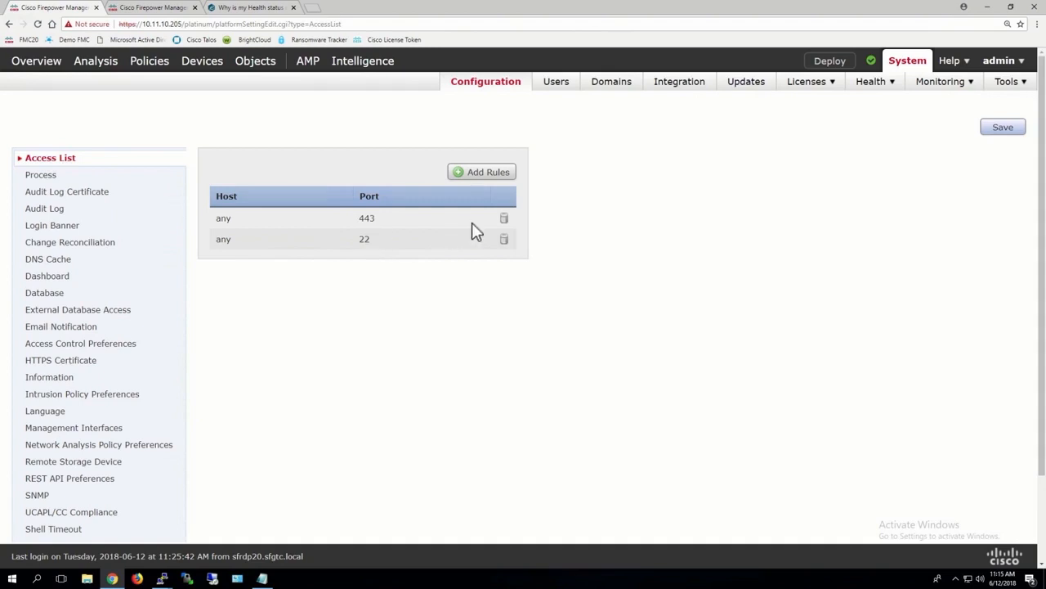
left_click(486, 173)
left_click(327, 190)
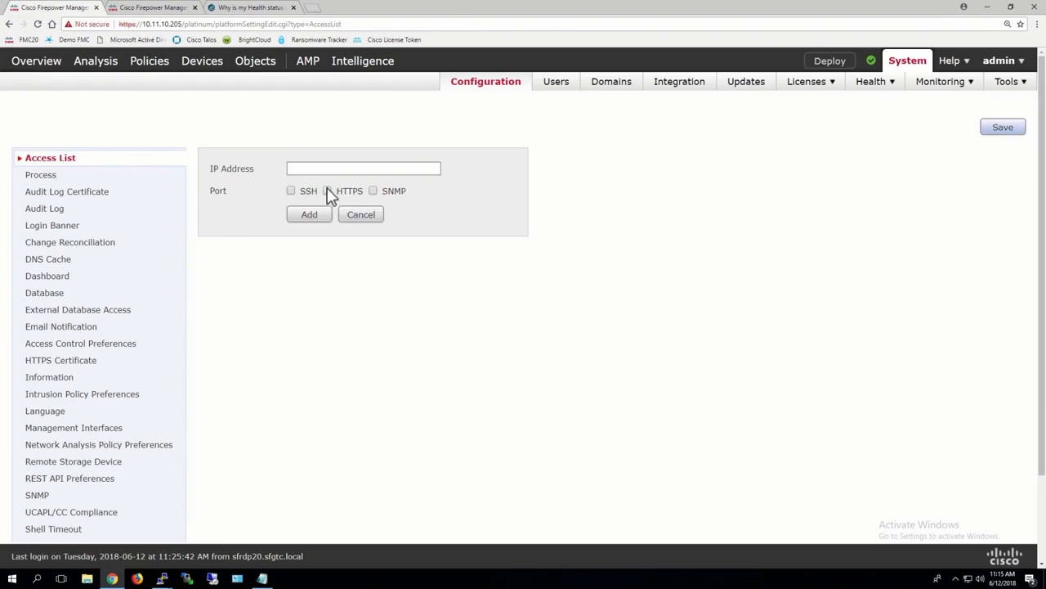
left_click(317, 168)
left_click(327, 190)
left_click(317, 169)
key("ctrl+a")
key("BackSpace")
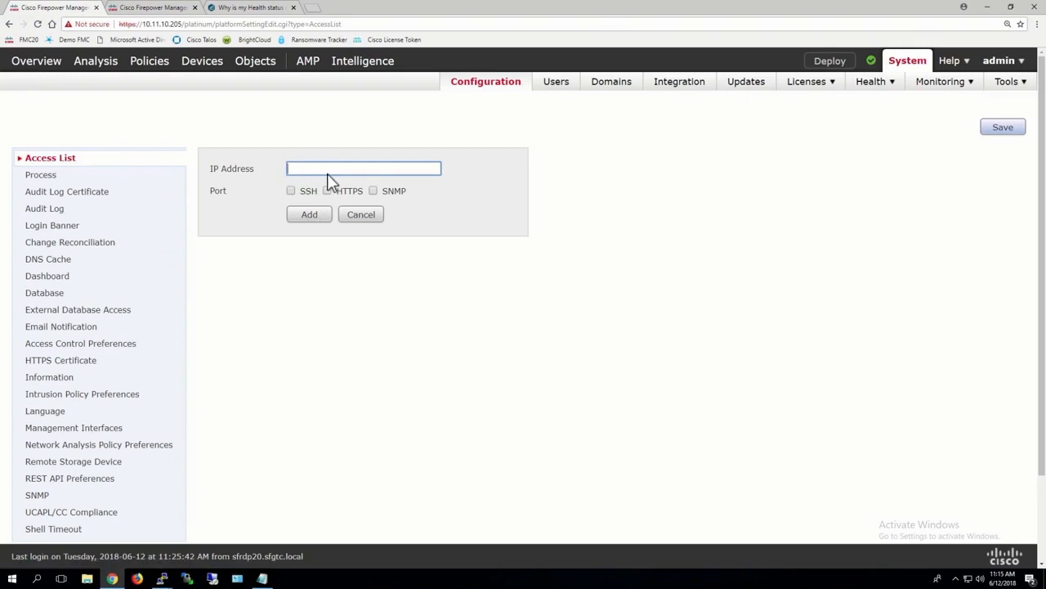
left_click(360, 213)
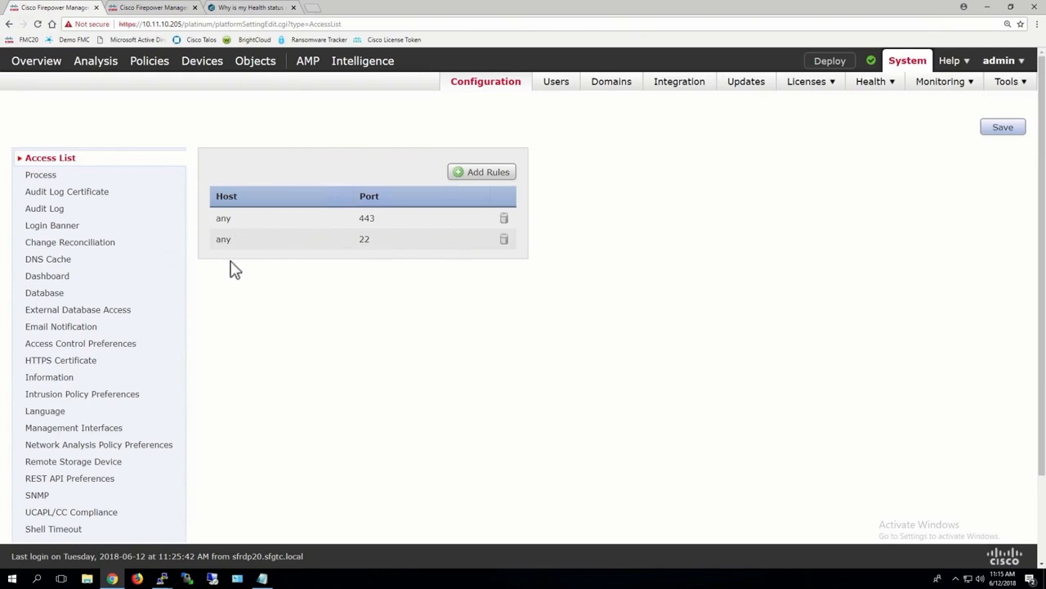
Look at the management center's process commands and its audit log settings
left_click(41, 180)
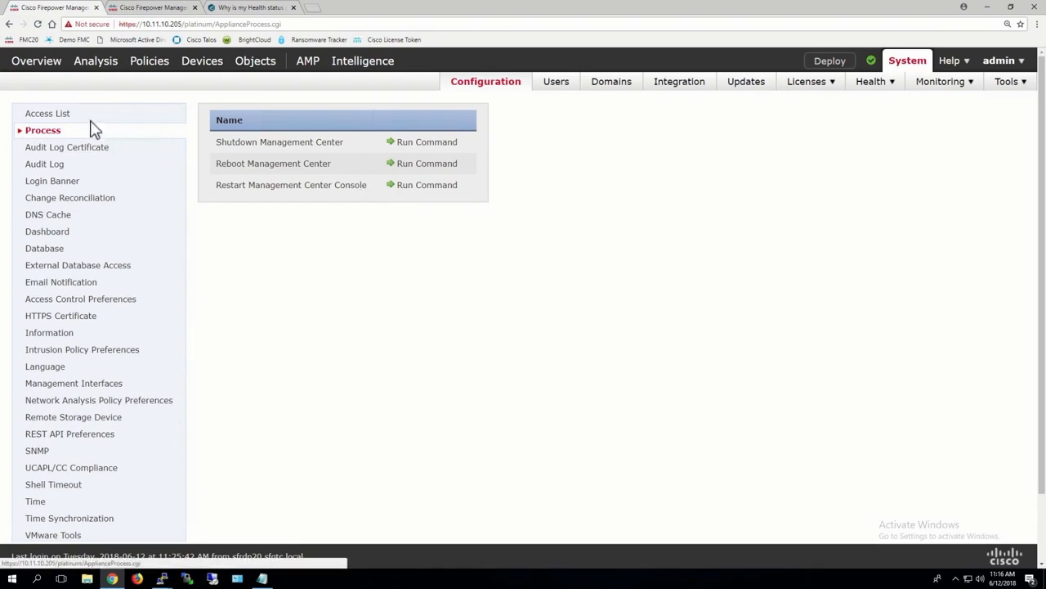
left_click(46, 169)
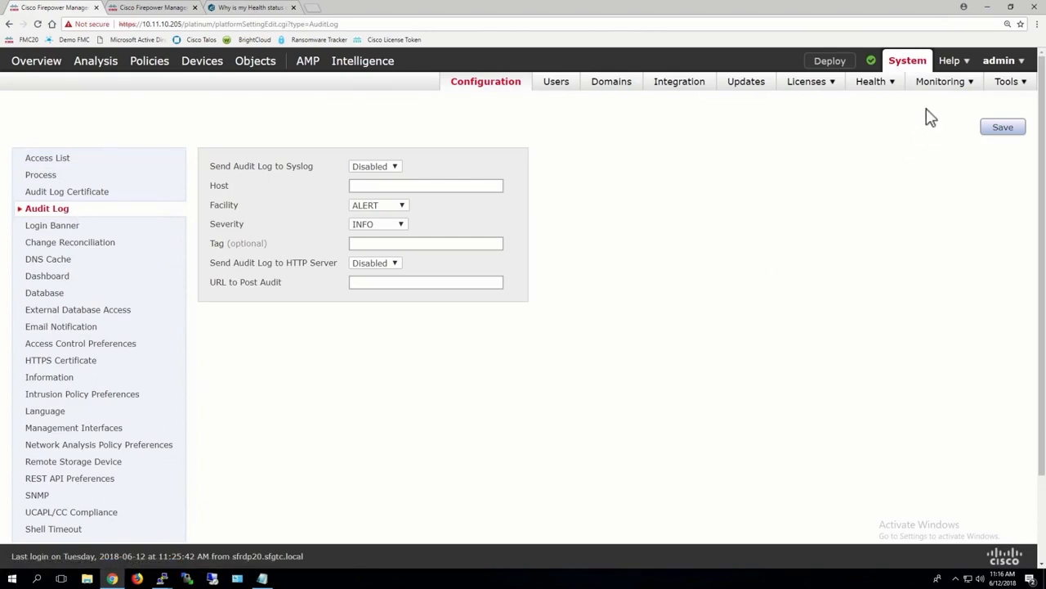
Open the monitoring audit log in a separate browser tab and switch to it
mouse_move(941, 88)
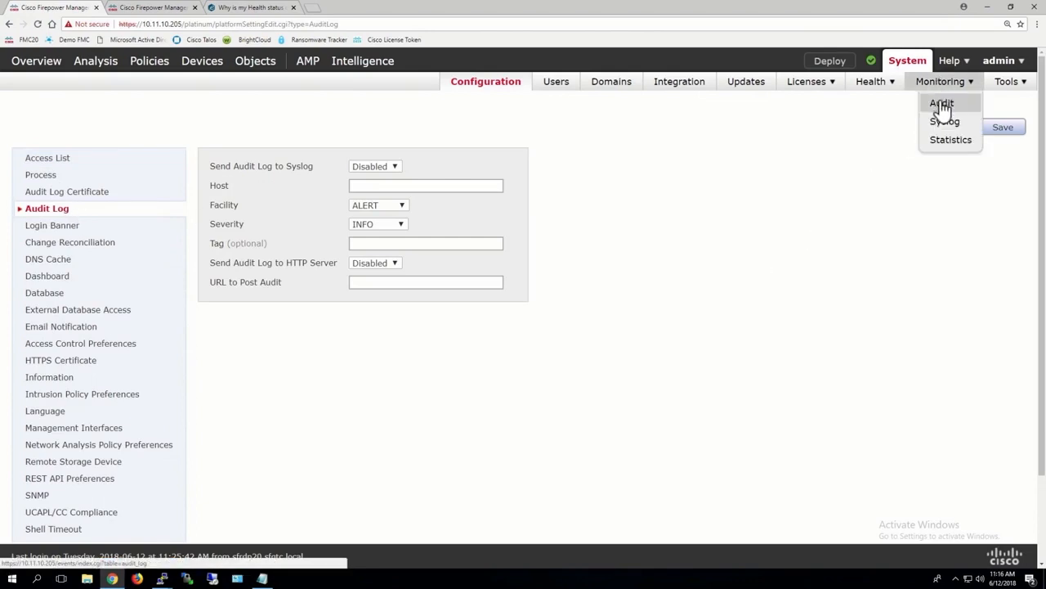
right_click(944, 104)
left_click(950, 111)
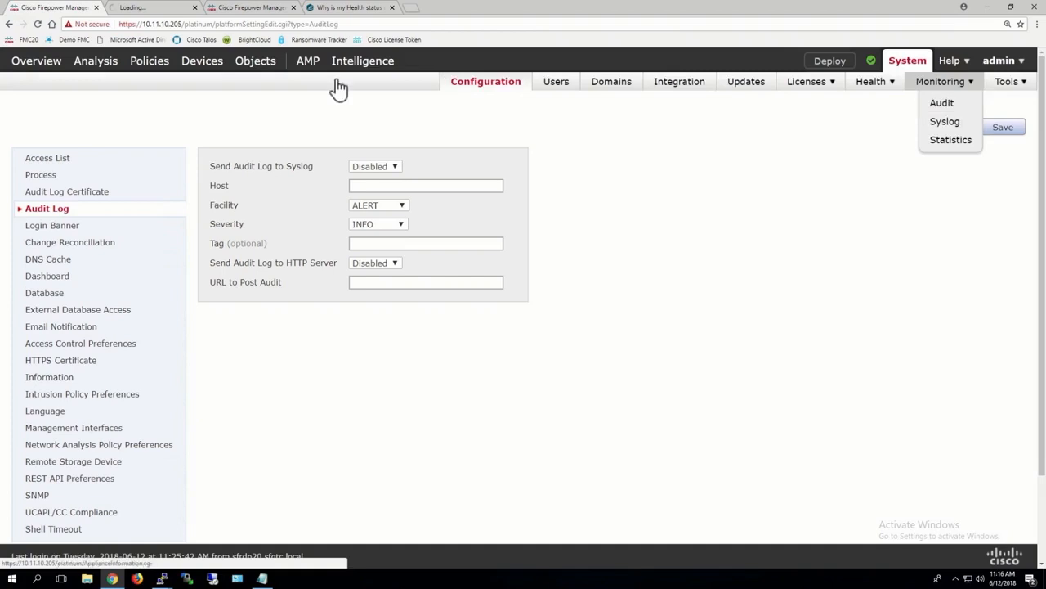
left_click(154, 9)
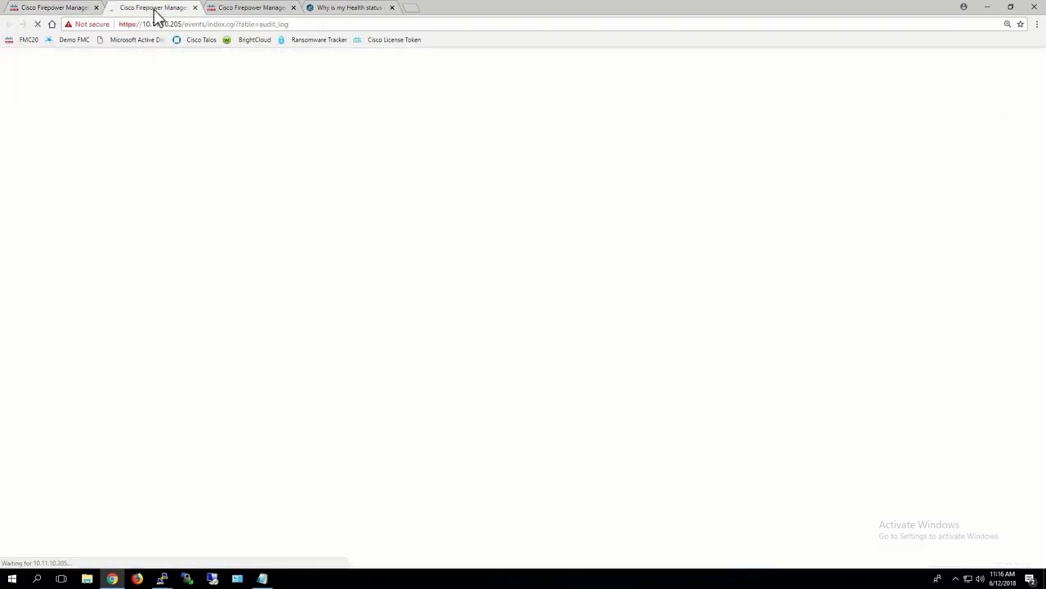
Delete the three oldest events listed on the first page of the audit log and dismiss the notice
scroll(322, 455, "down", 2)
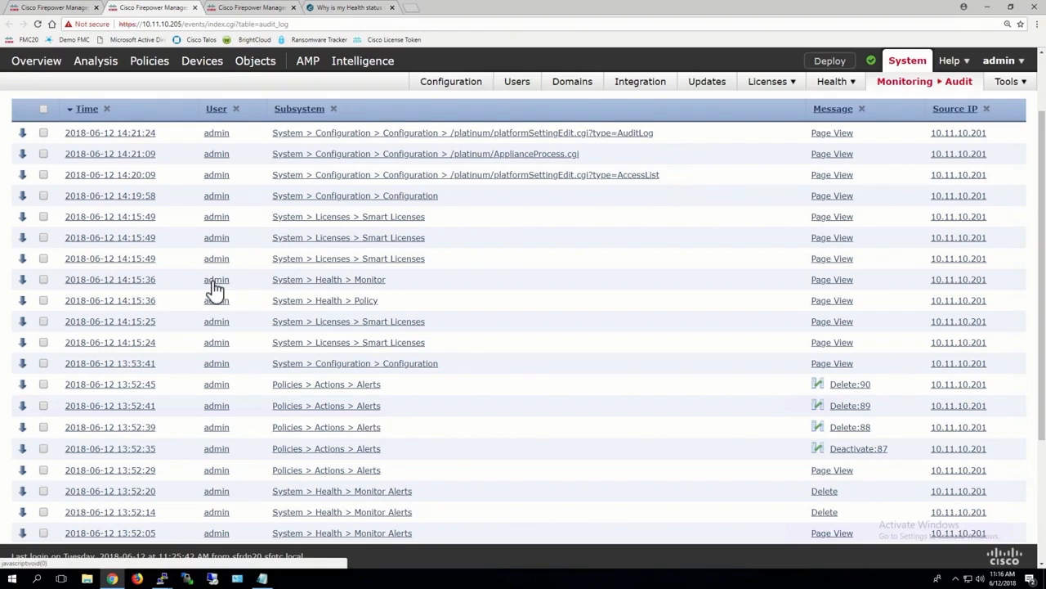
scroll(215, 288, "down", 4)
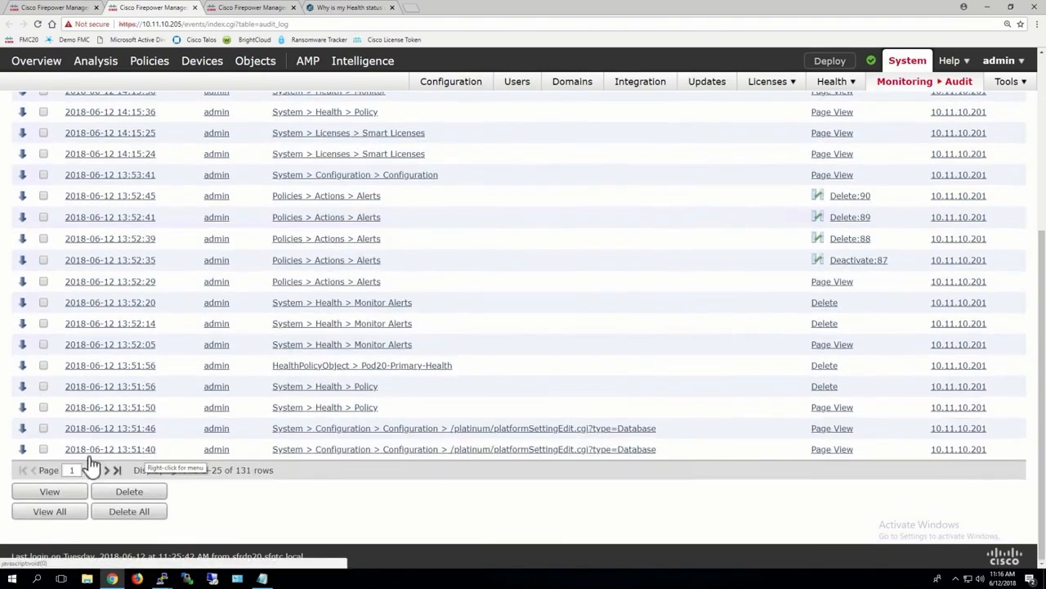
left_click(43, 428)
left_click(44, 407)
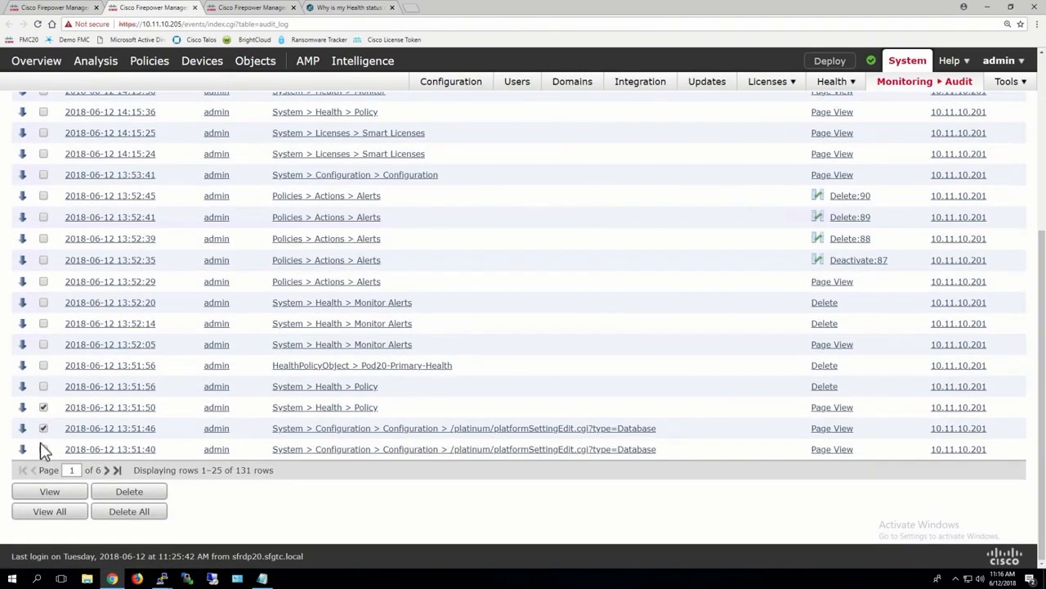
left_click(129, 493)
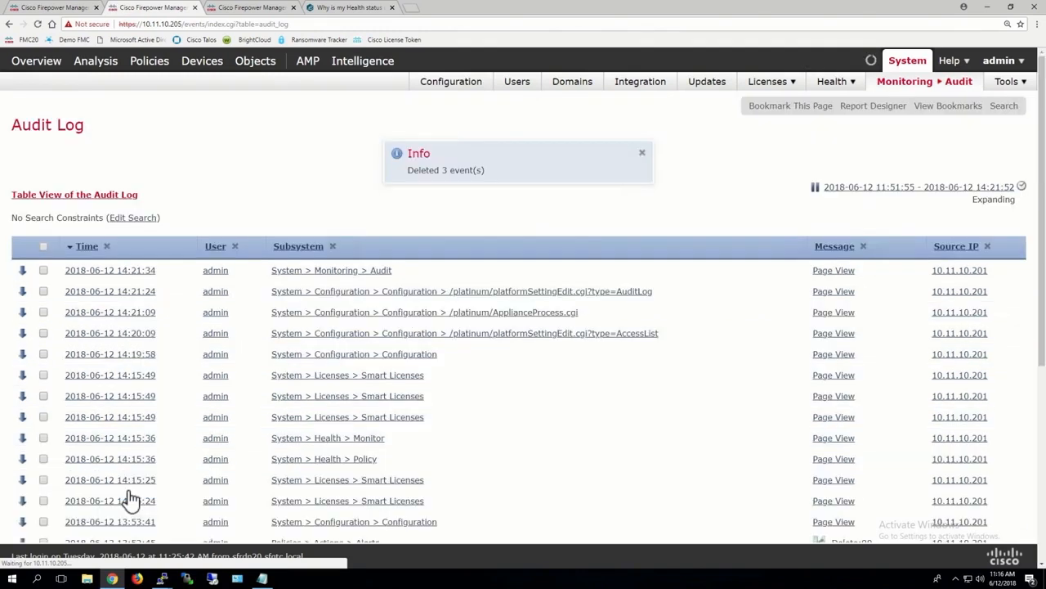
scroll(131, 498, "down", 4)
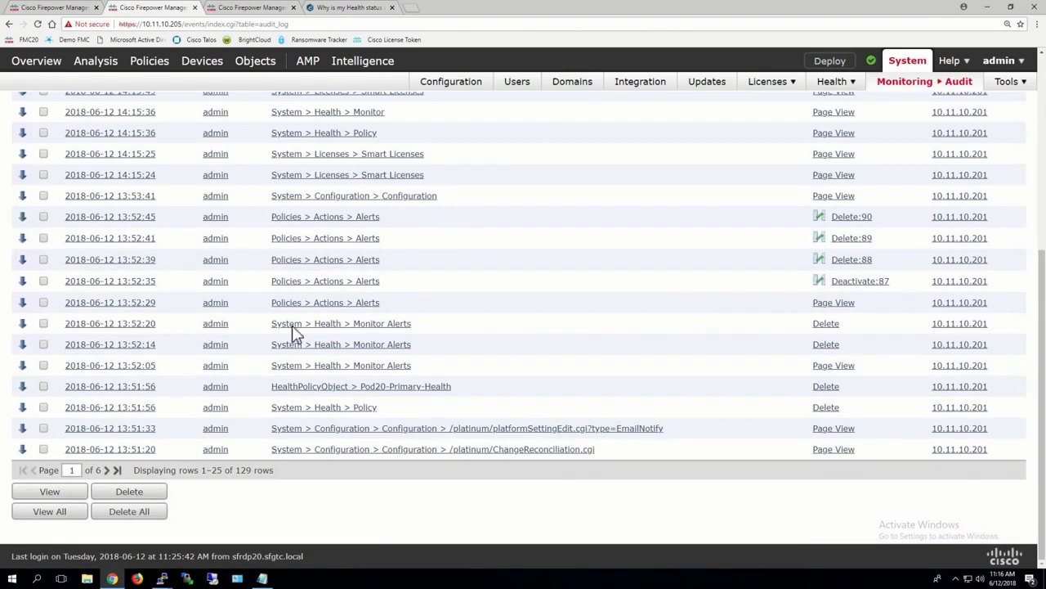
scroll(292, 334, "up", 4)
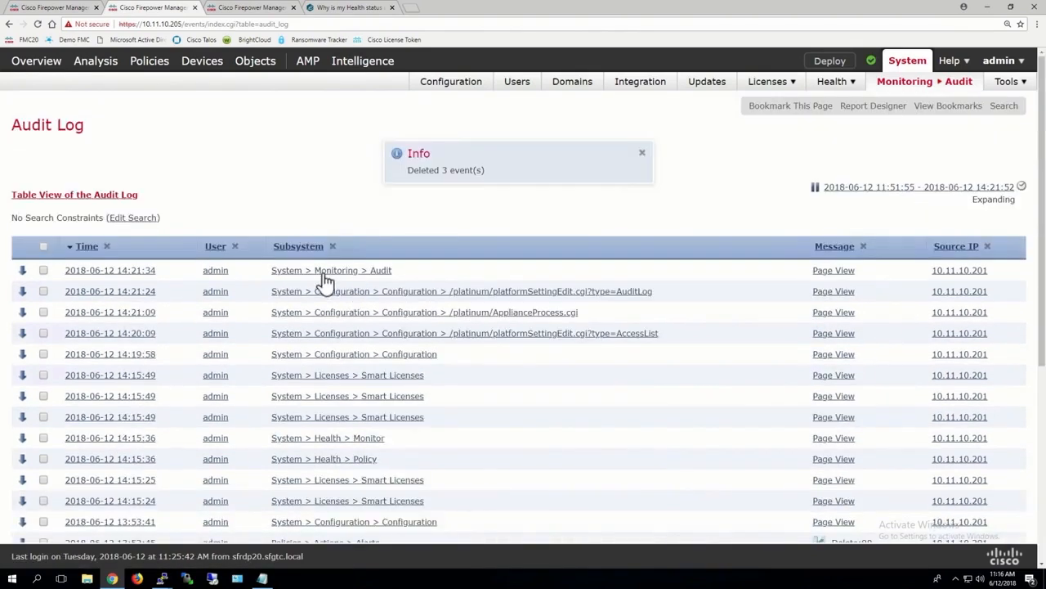
left_click(642, 153)
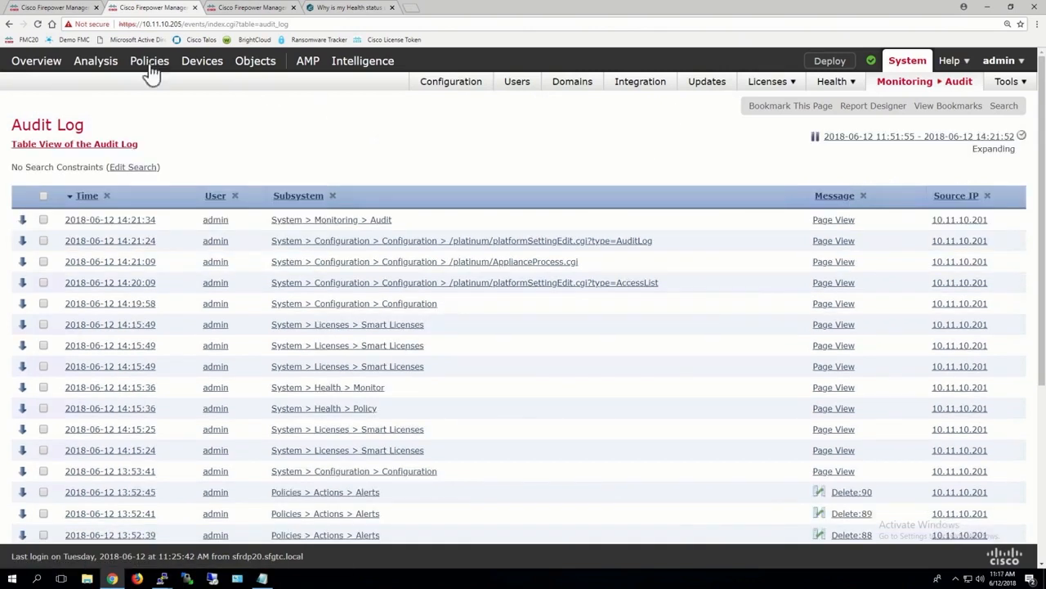
In the audit log settings, enable sending to syslog with host 10.11.11.250 and facility SYSLOG
left_click(65, 10)
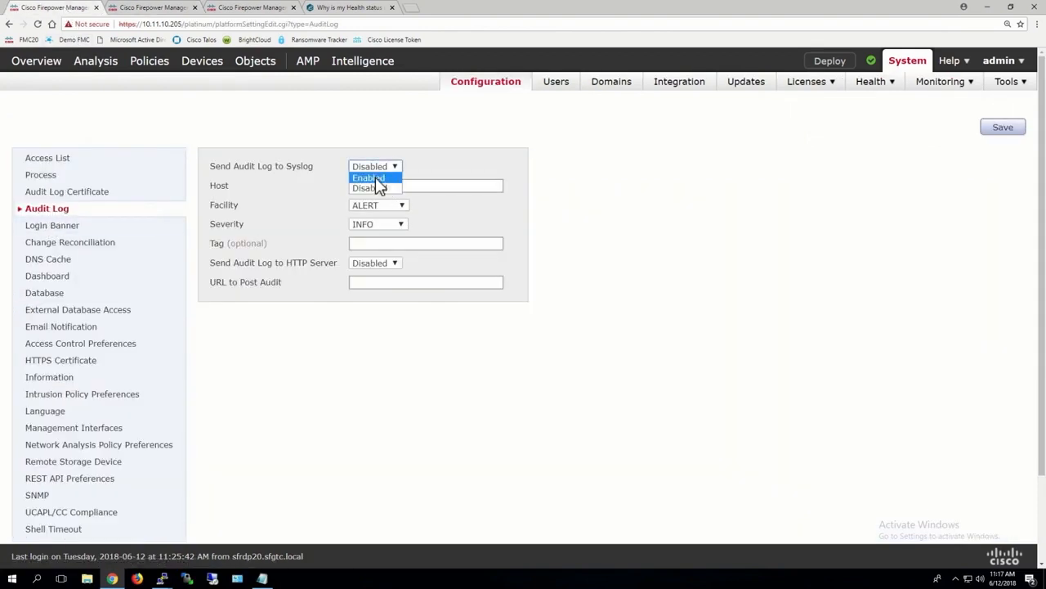
left_click(378, 186)
left_click(367, 185)
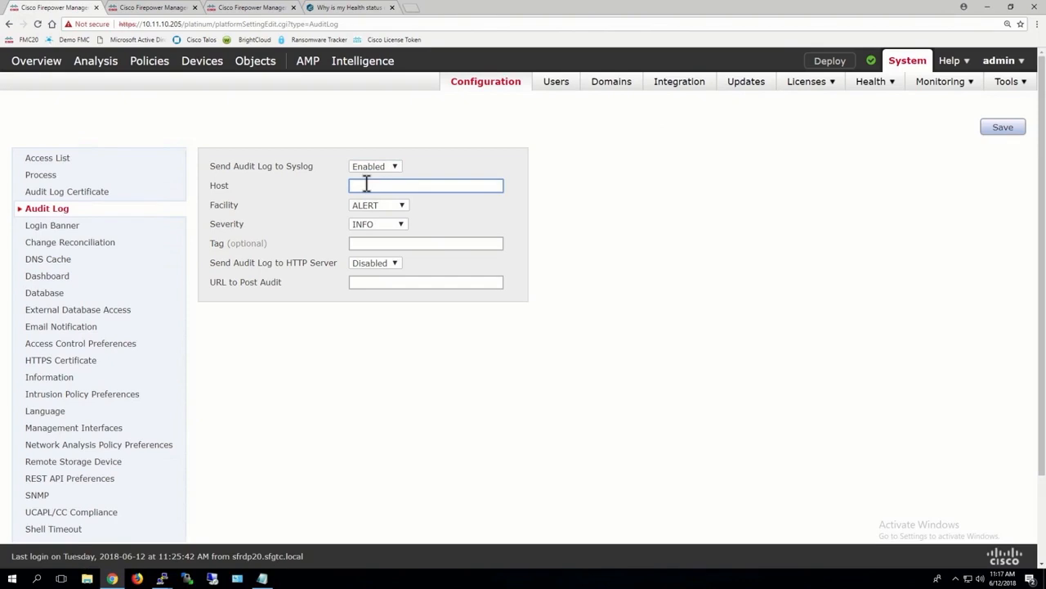
type("10.11.11.250")
left_click(375, 206)
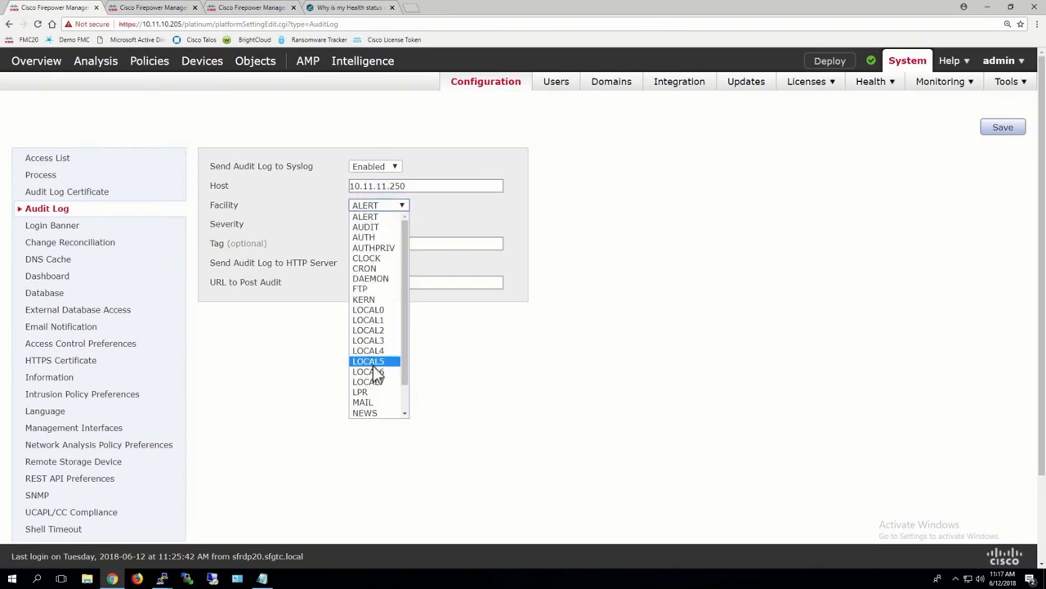
scroll(374, 300, "down", 1)
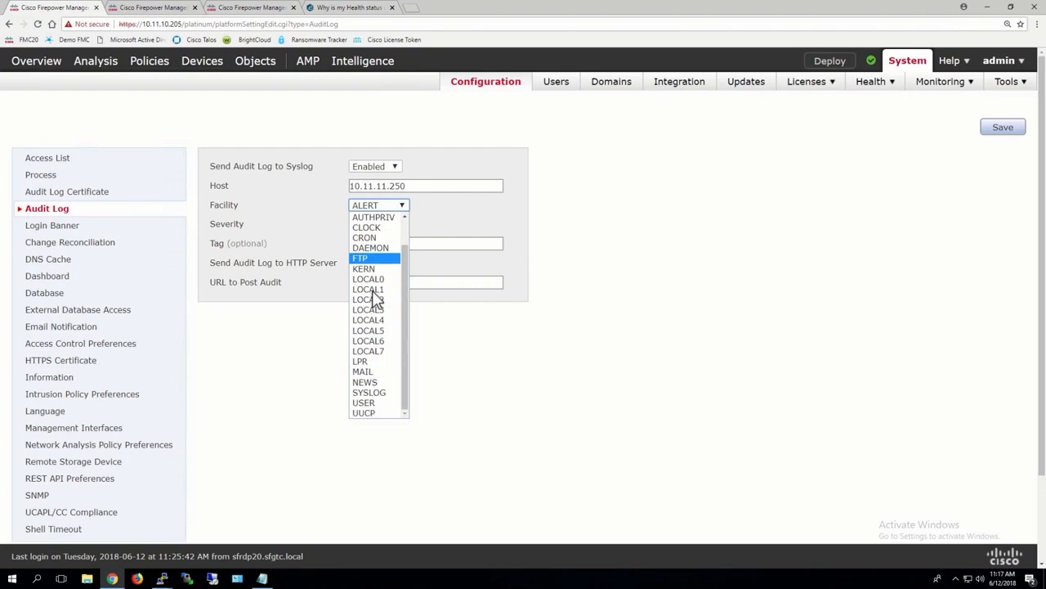
left_click(368, 399)
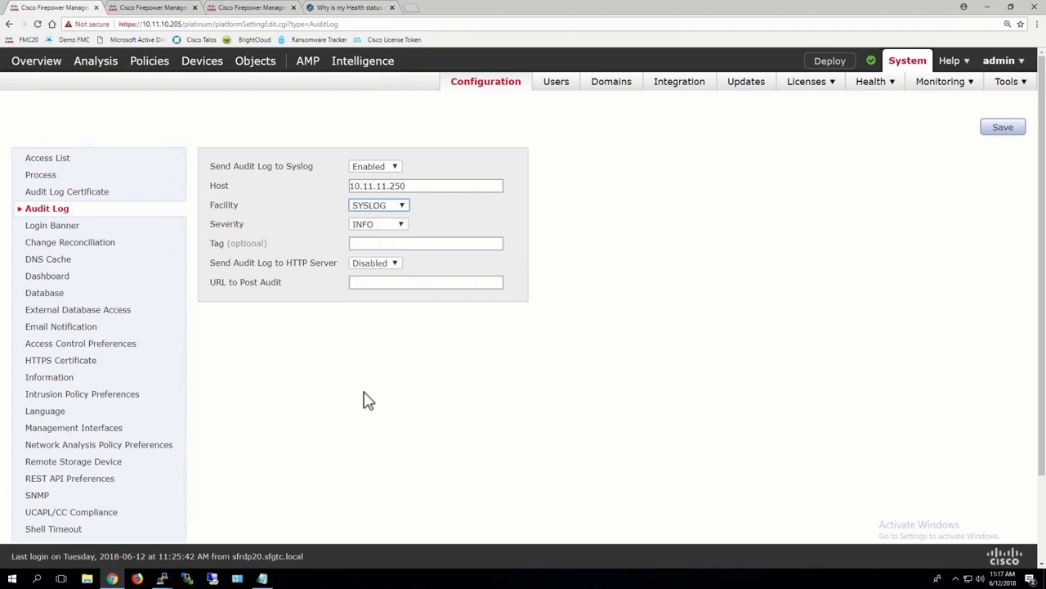
Set the audit log tag to FMC20 and save the audit log settings
left_click(367, 242)
type("FMC20")
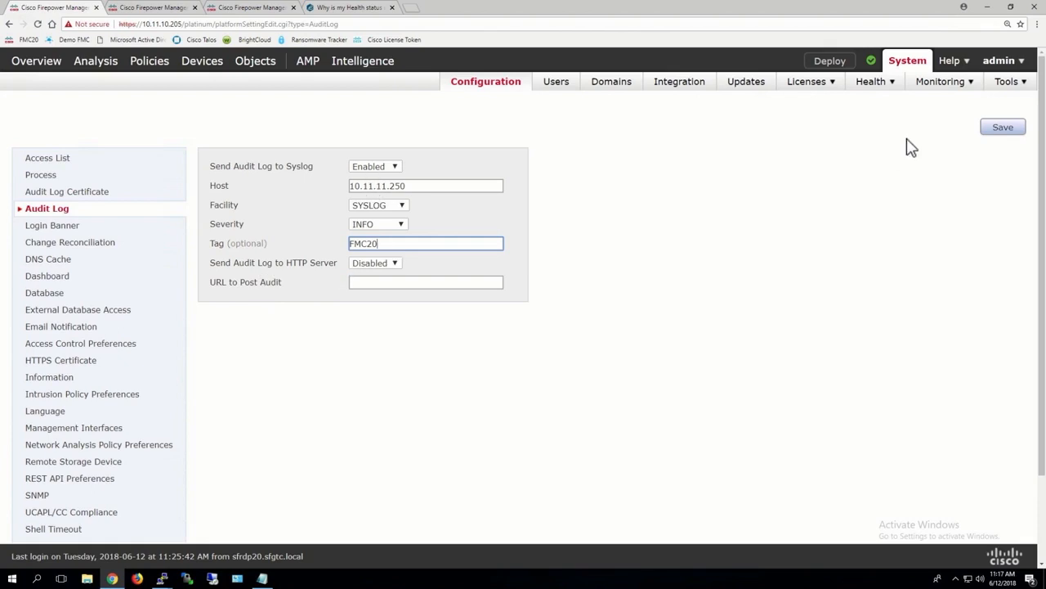
left_click(1004, 129)
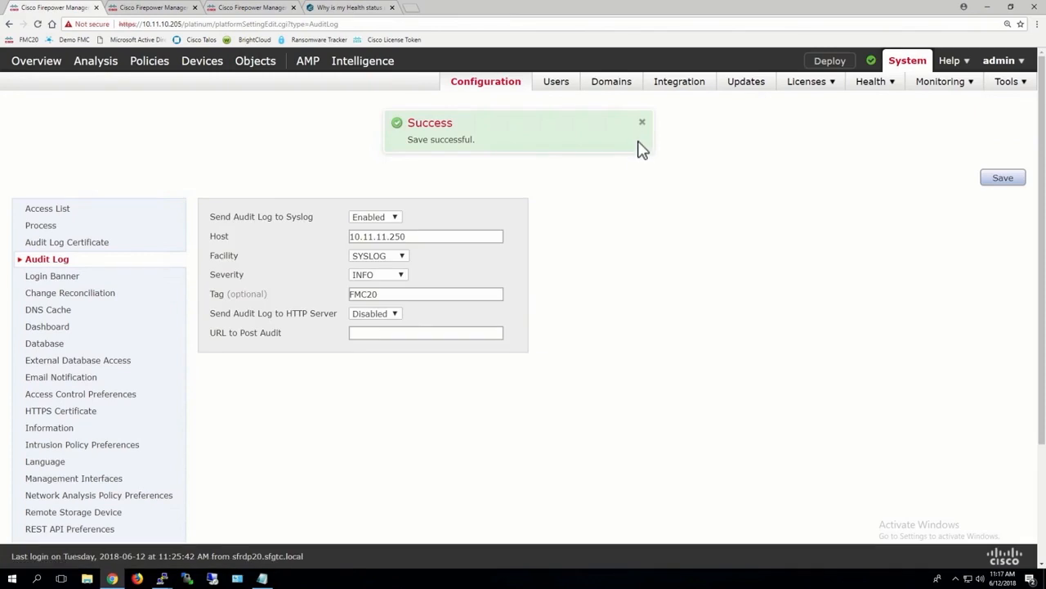
left_click(641, 124)
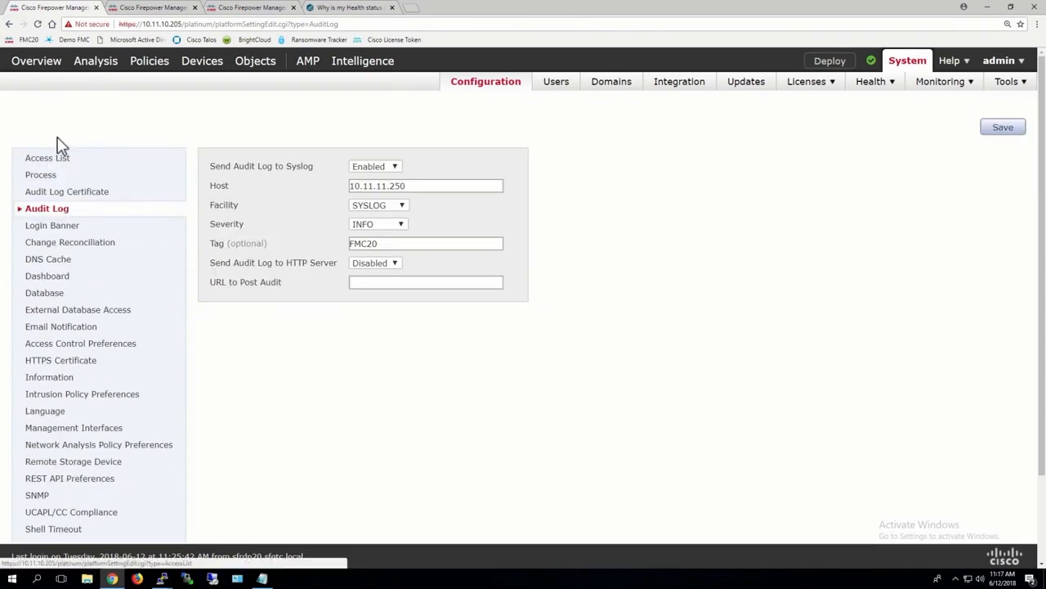
Append a notice to the custom login banner that only the administrator, given by first name, is authorized, and save it
left_click(58, 159)
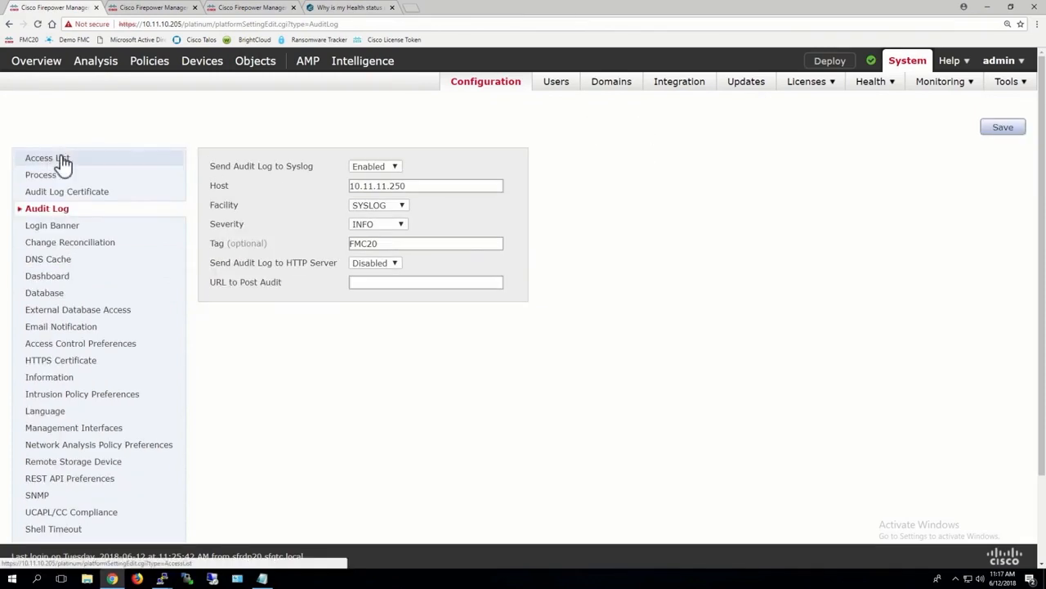
left_click(53, 229)
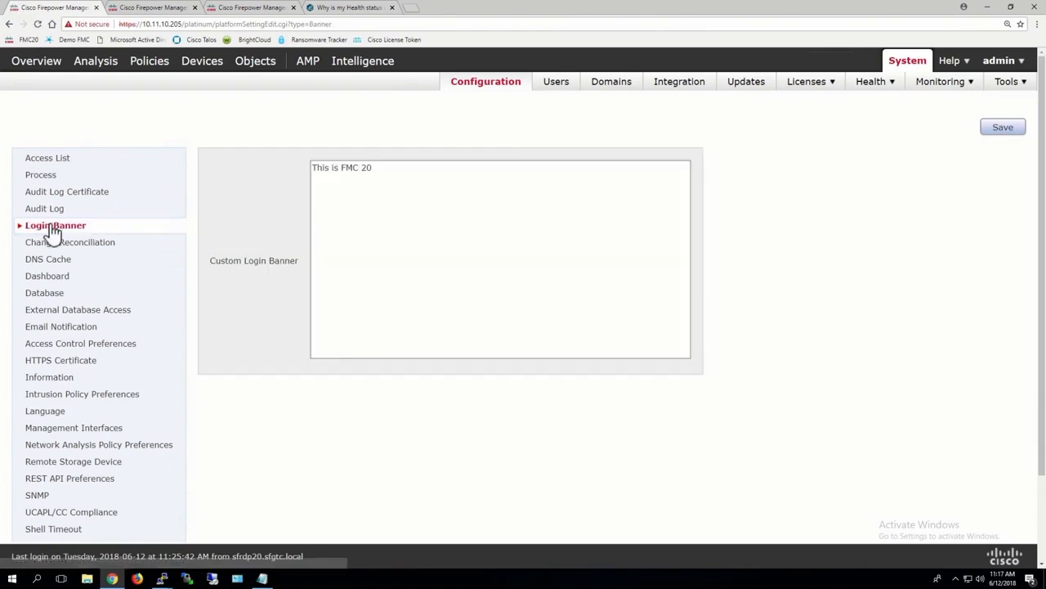
left_click(378, 167)
type(", only Todd is au")
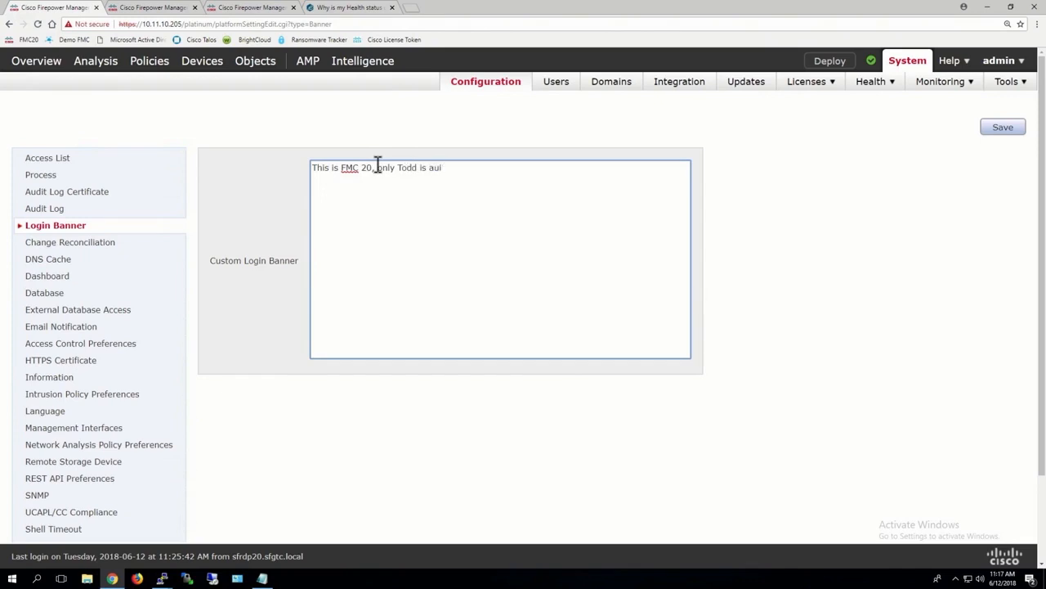
type("thorized")
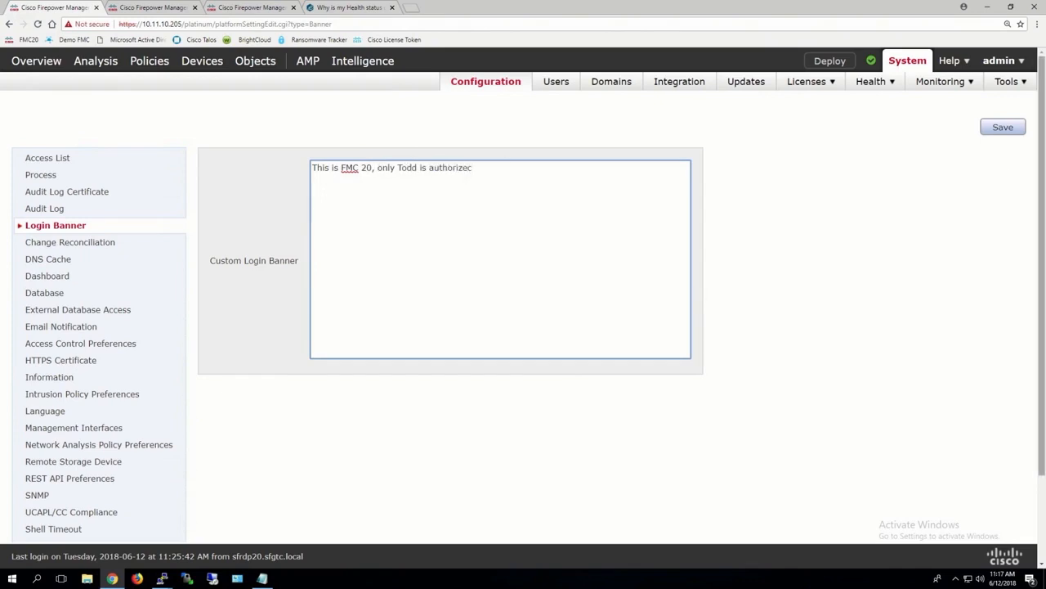
type("d")
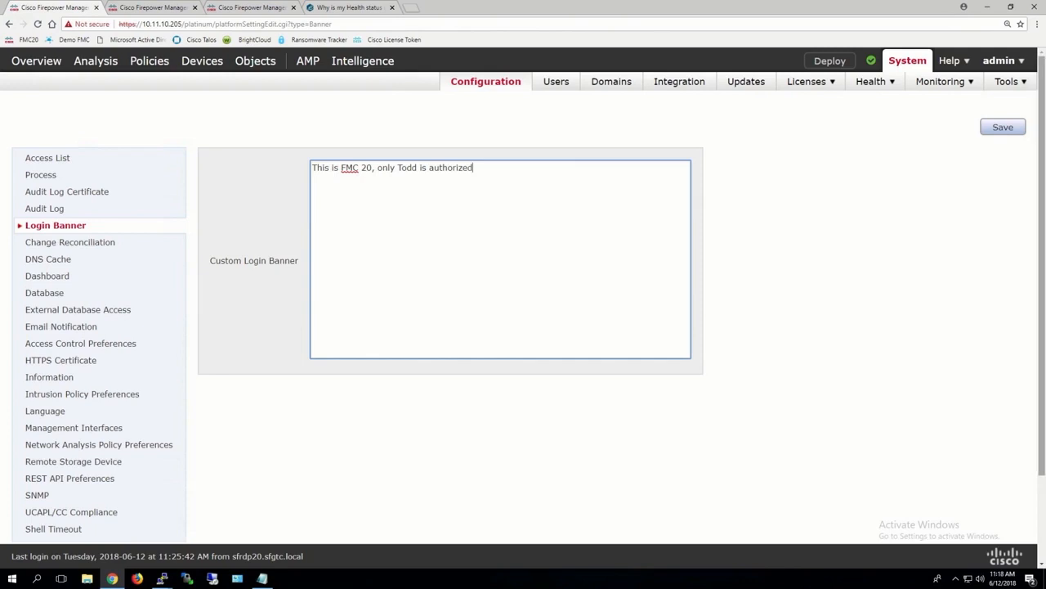
left_click(1006, 133)
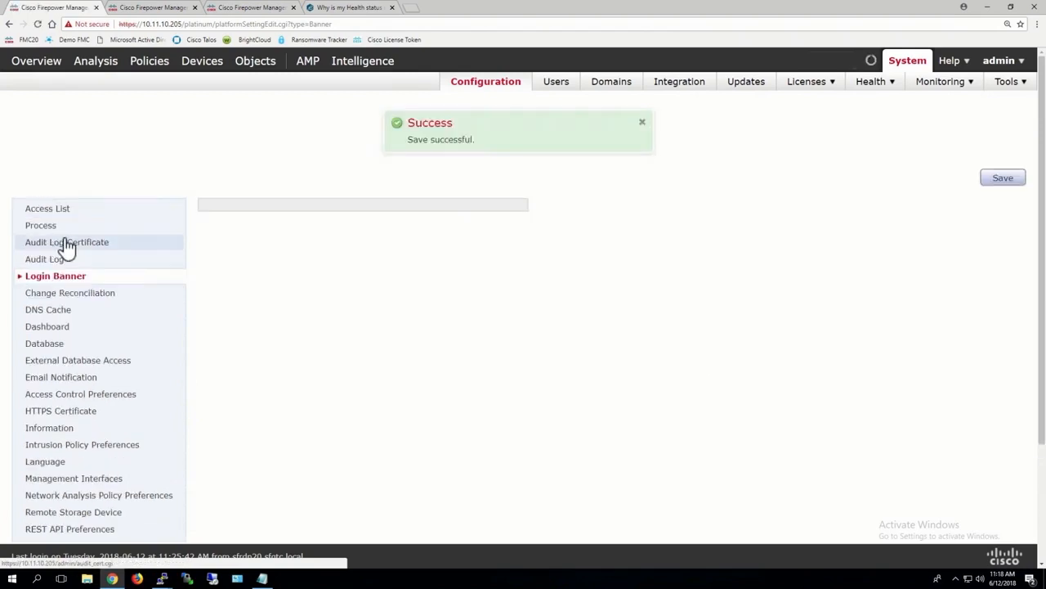
Open the change reconciliation settings, enable change reconciliation and set its time to run to 23:50
left_click(56, 296)
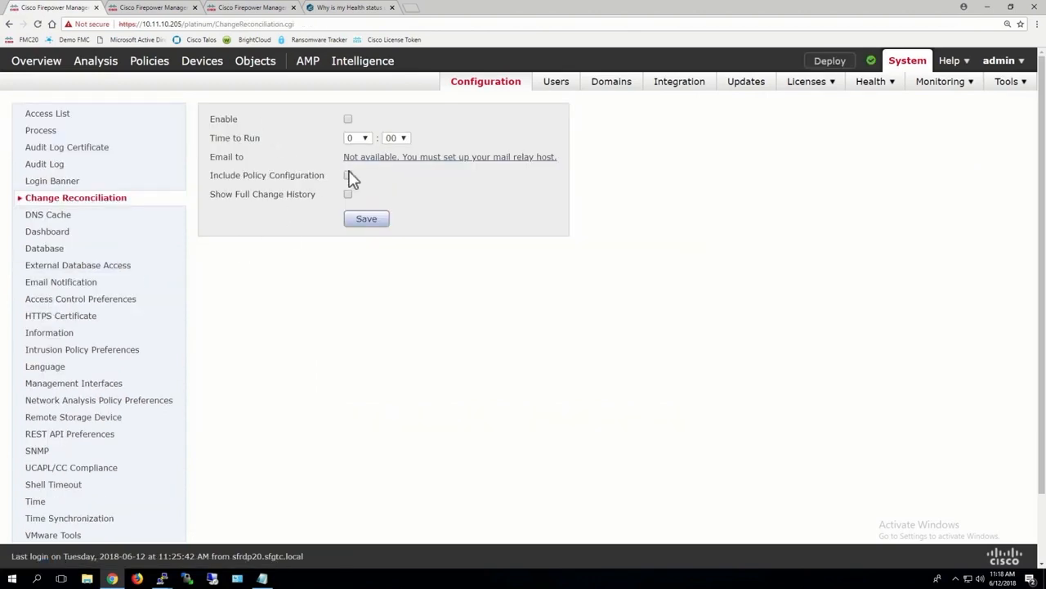
left_click(347, 119)
left_click(357, 139)
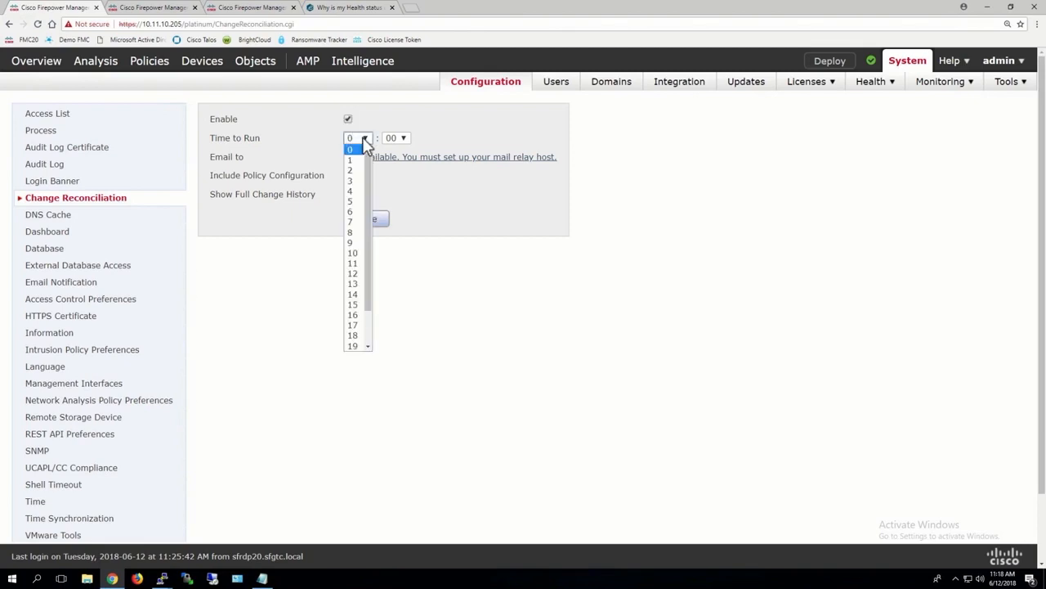
left_click(356, 231)
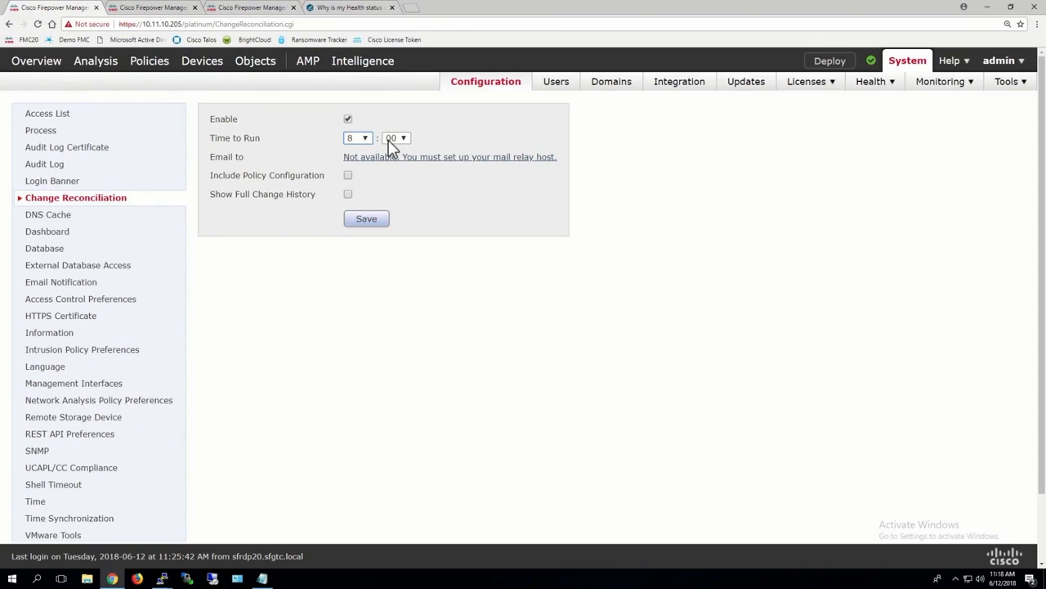
left_click(365, 139)
left_click(365, 139)
left_click(365, 138)
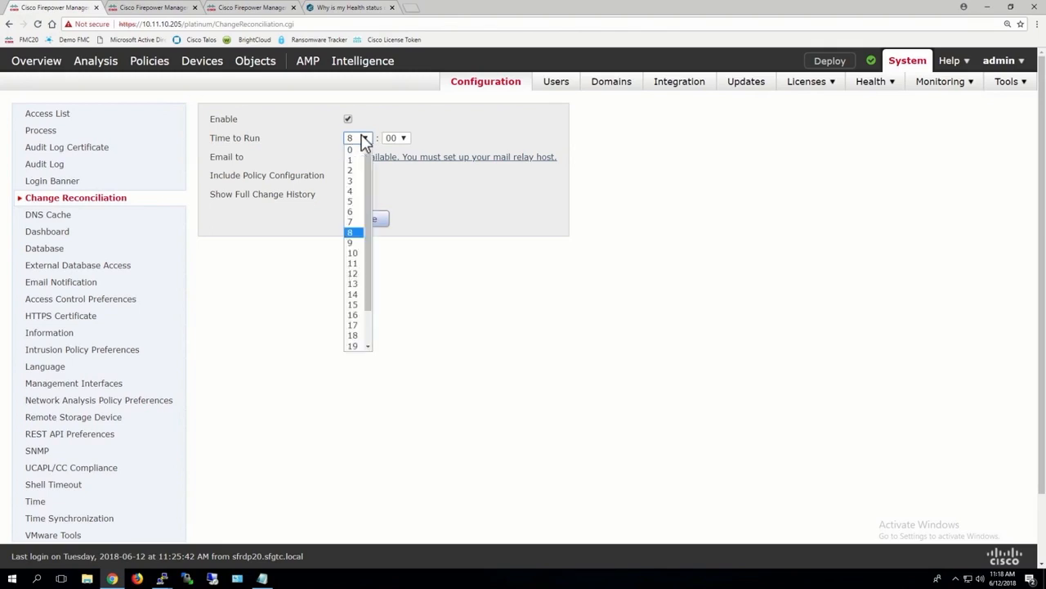
scroll(350, 270, "down", 2)
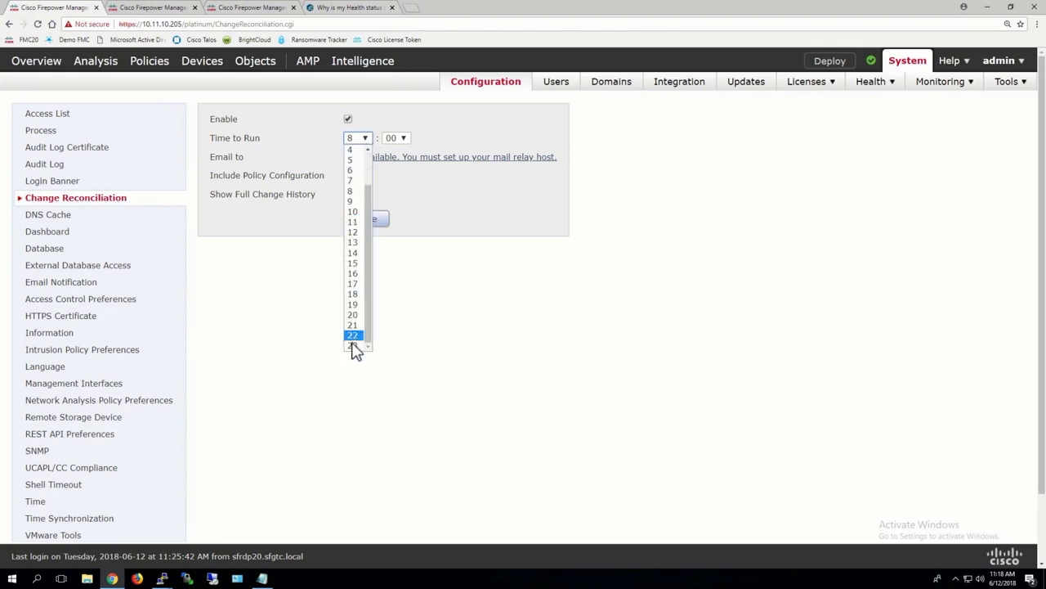
left_click(353, 346)
left_click(403, 139)
left_click(391, 201)
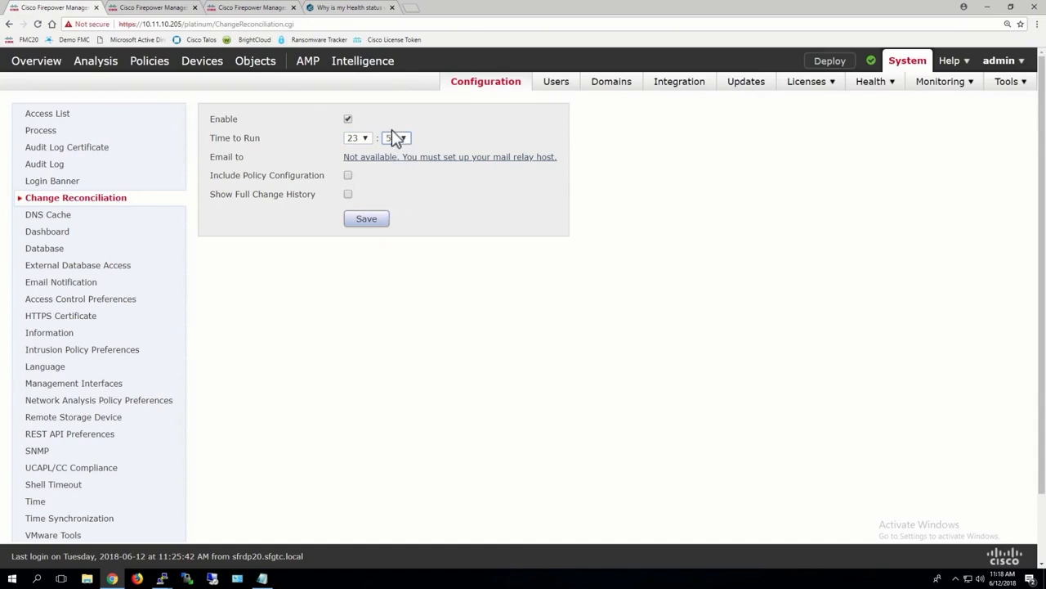
Include the policy configuration and full change history in change reconciliation, save it and dismiss the notice
left_click(347, 196)
left_click(370, 222)
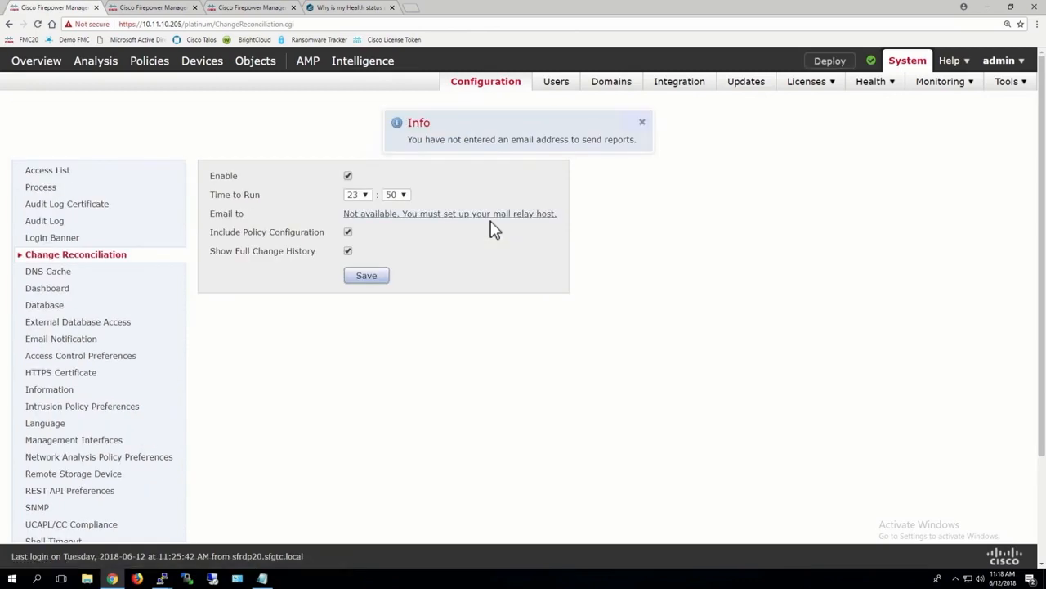
left_click(642, 122)
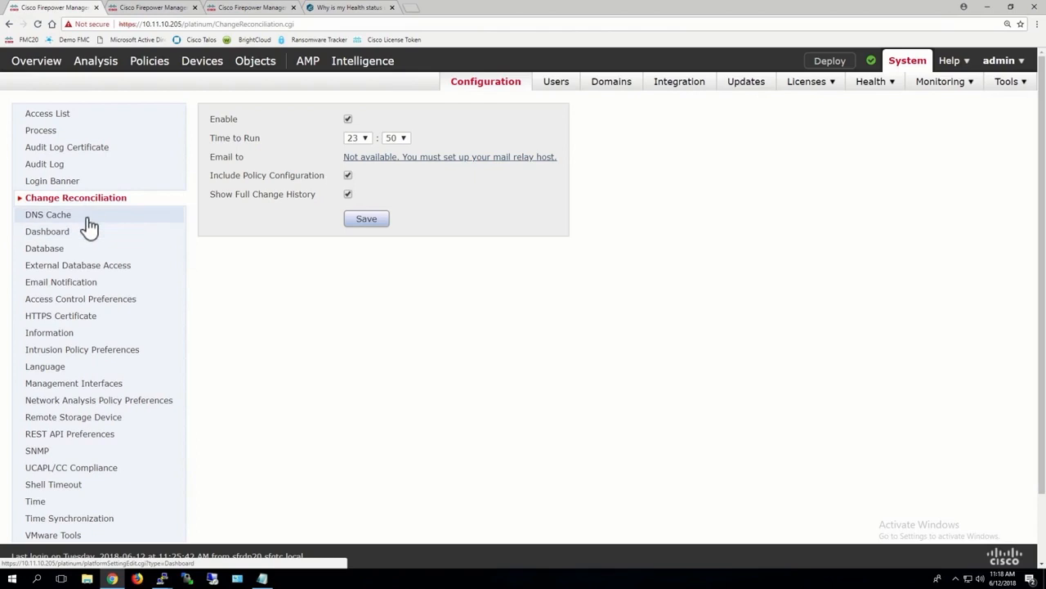
Open the database settings and review the maximum event limits for each event database
left_click(49, 250)
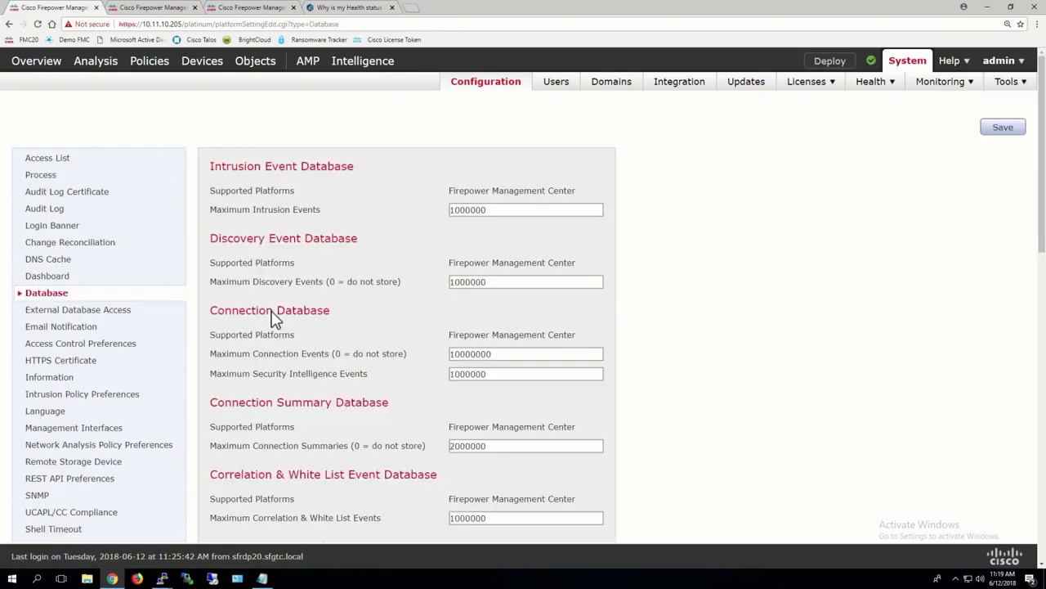
scroll(275, 317, "down", 3)
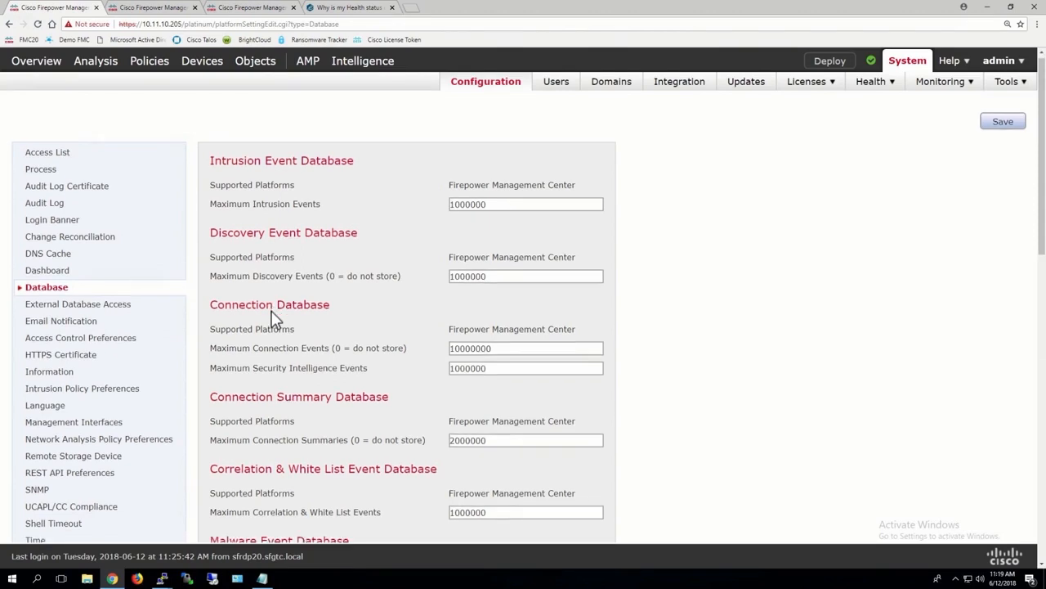
scroll(274, 317, "down", 10)
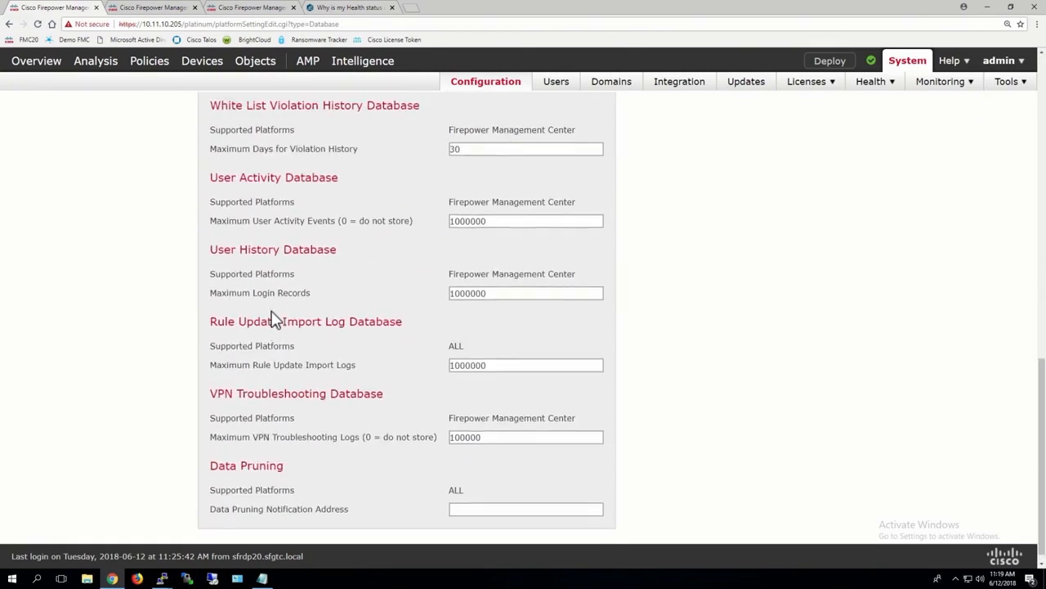
scroll(274, 318, "up", 15)
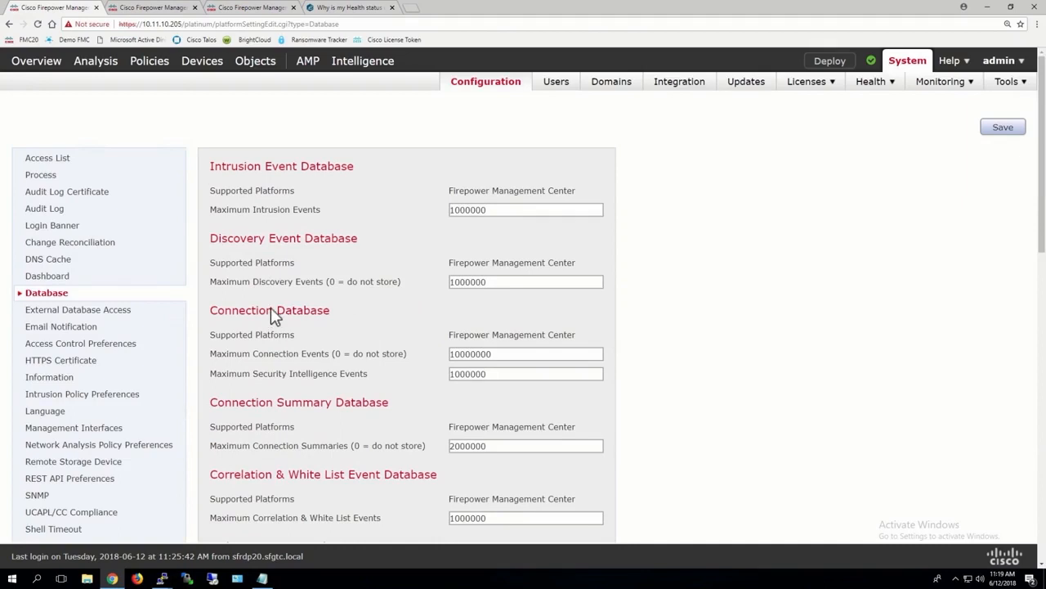
mouse_move(94, 71)
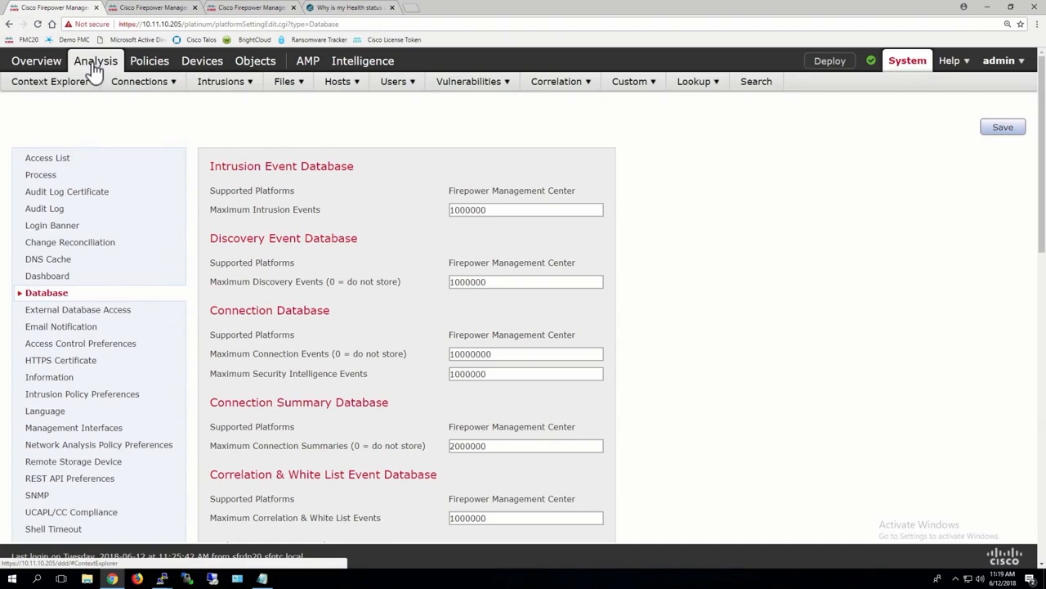
mouse_move(141, 88)
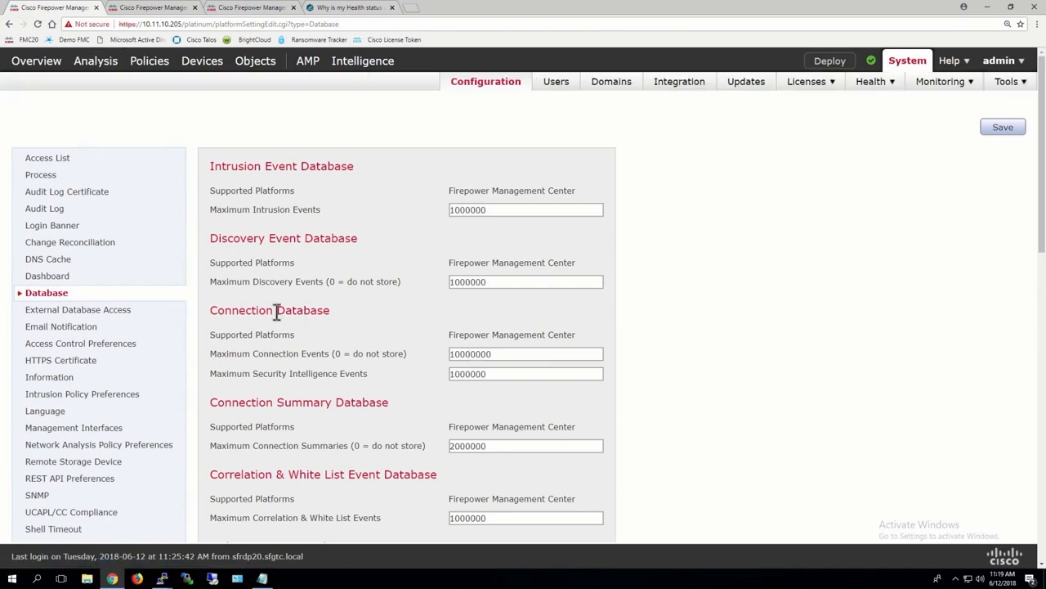
Try a maximum of 1000000 connection events in the connection database and restore the limit to 10000000
left_click(495, 354)
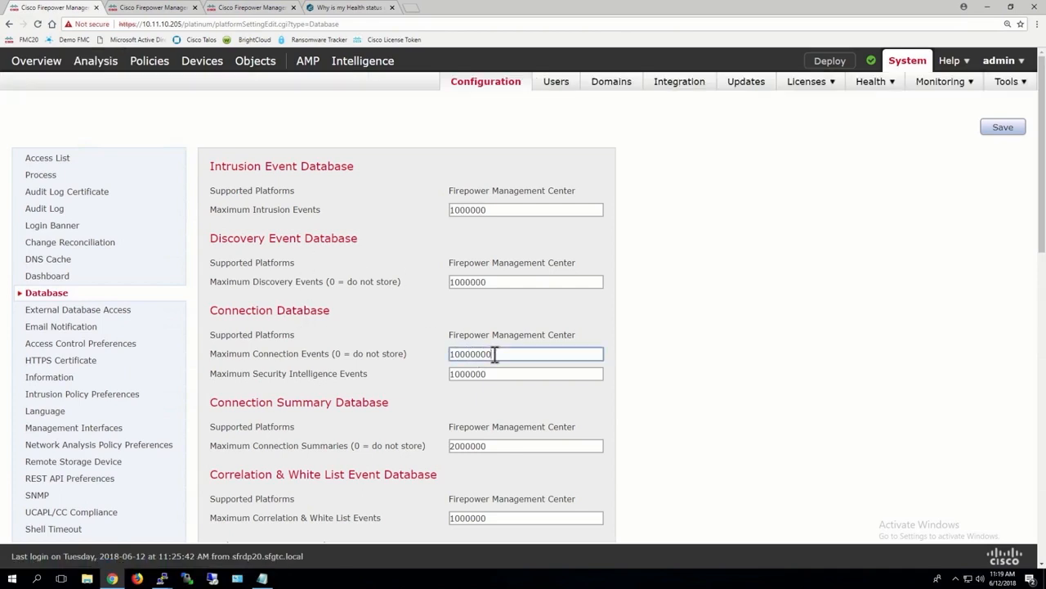
key("BackSpace")
mouse_move(226, 87)
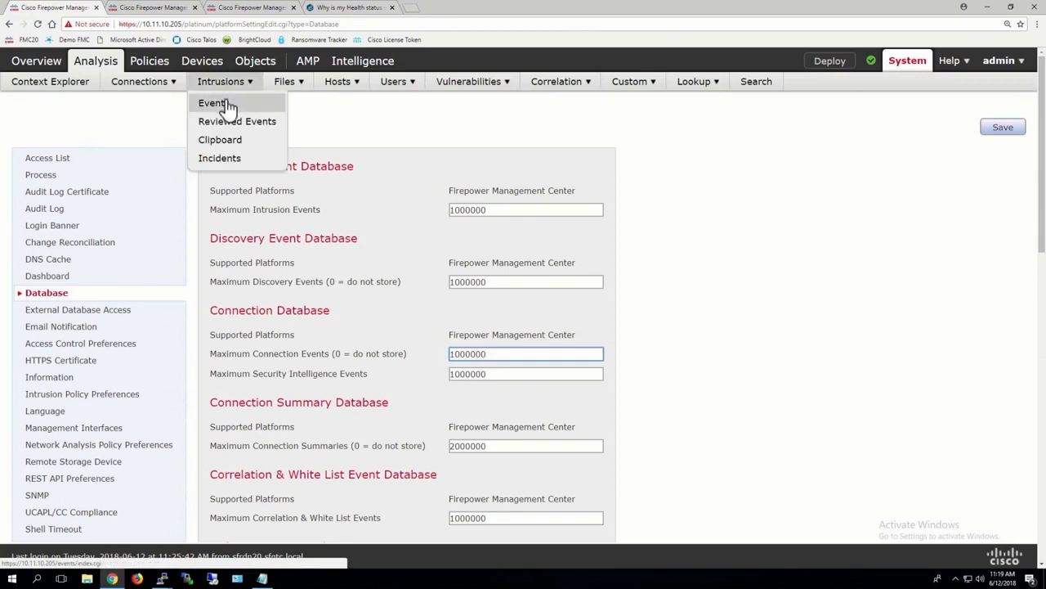
mouse_move(287, 85)
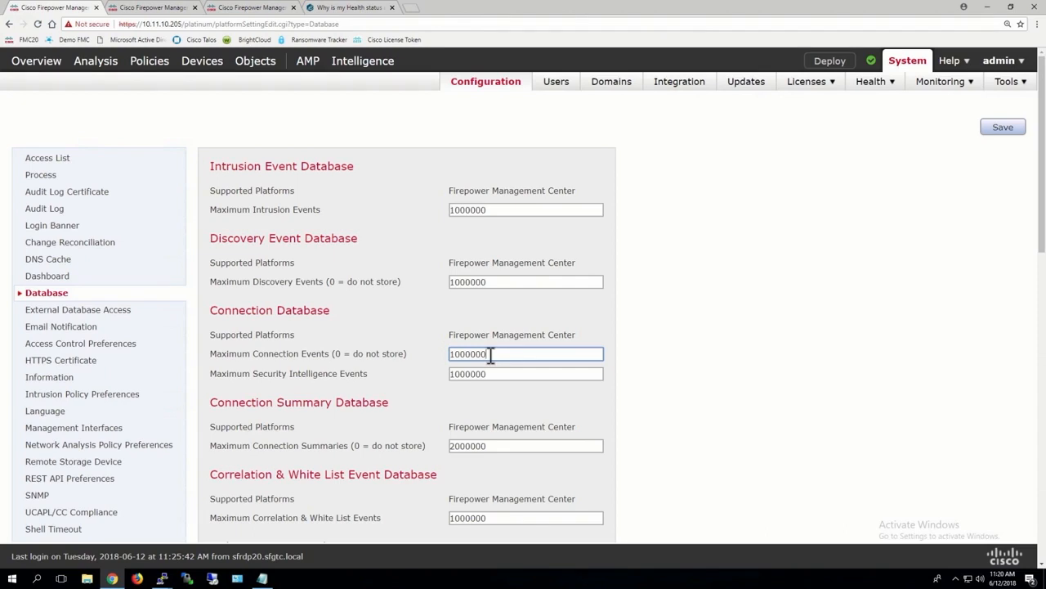
type("0")
Look briefly at the open FMC health status article, return to the database settings and save them
left_click(358, 10)
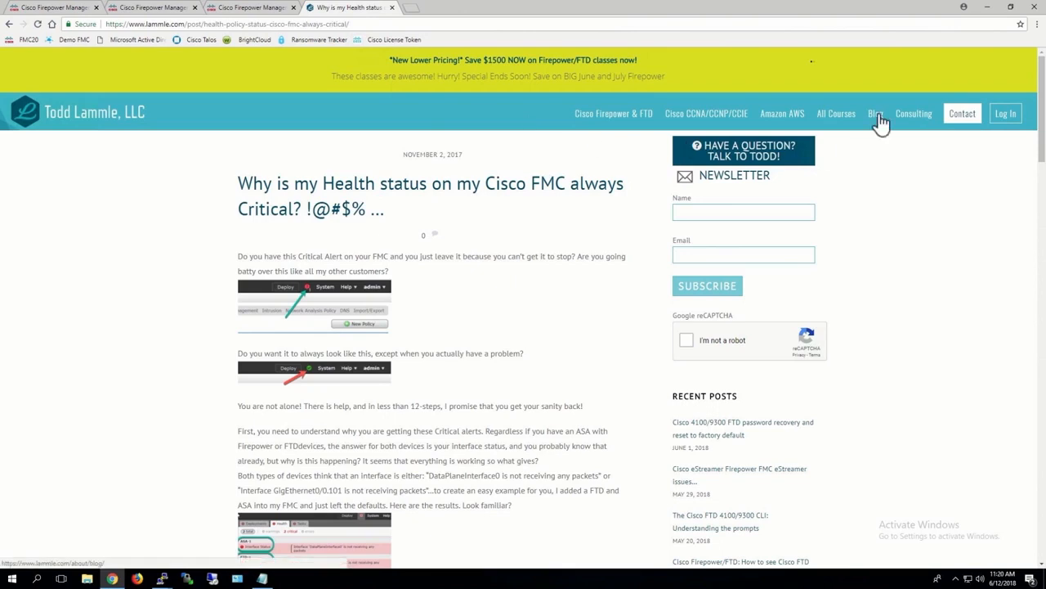
left_click(141, 10)
left_click(57, 12)
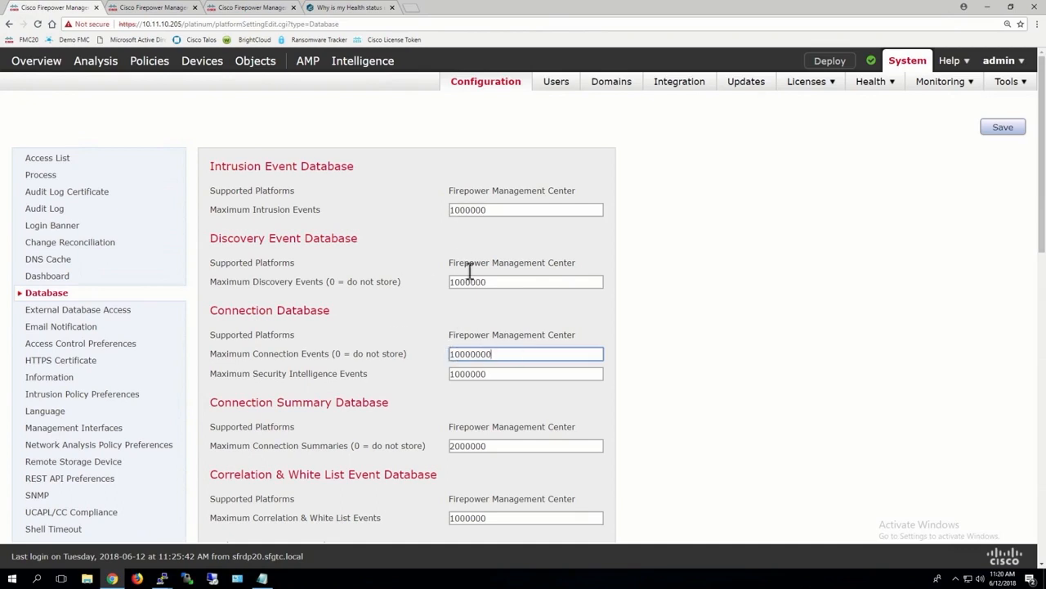
left_click(1006, 129)
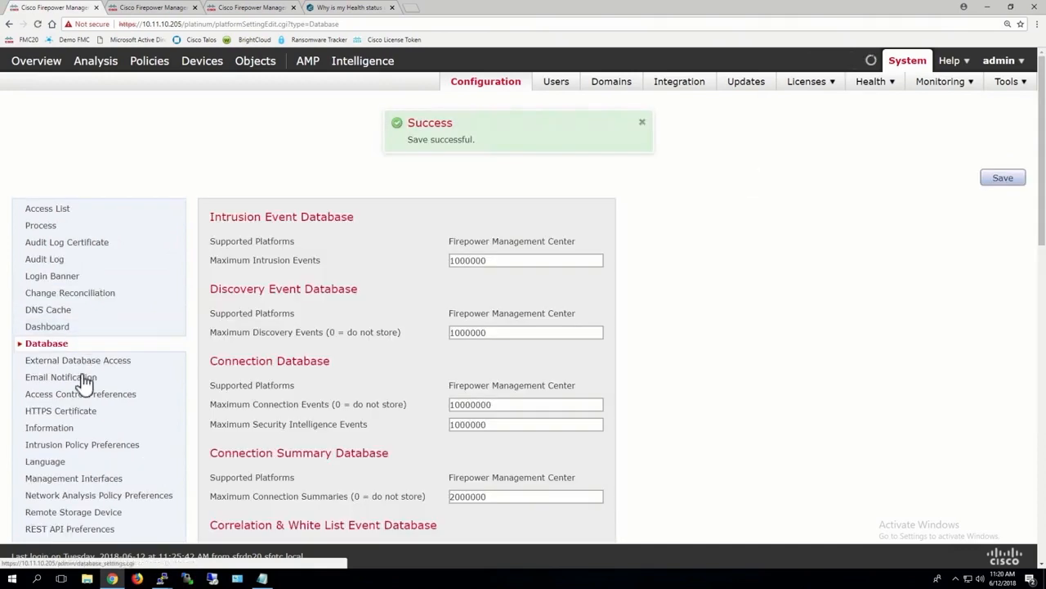
In the email notification settings, set the mail relay host to smtp.gmail.com with port 587 and enter the sender's email address
left_click(85, 379)
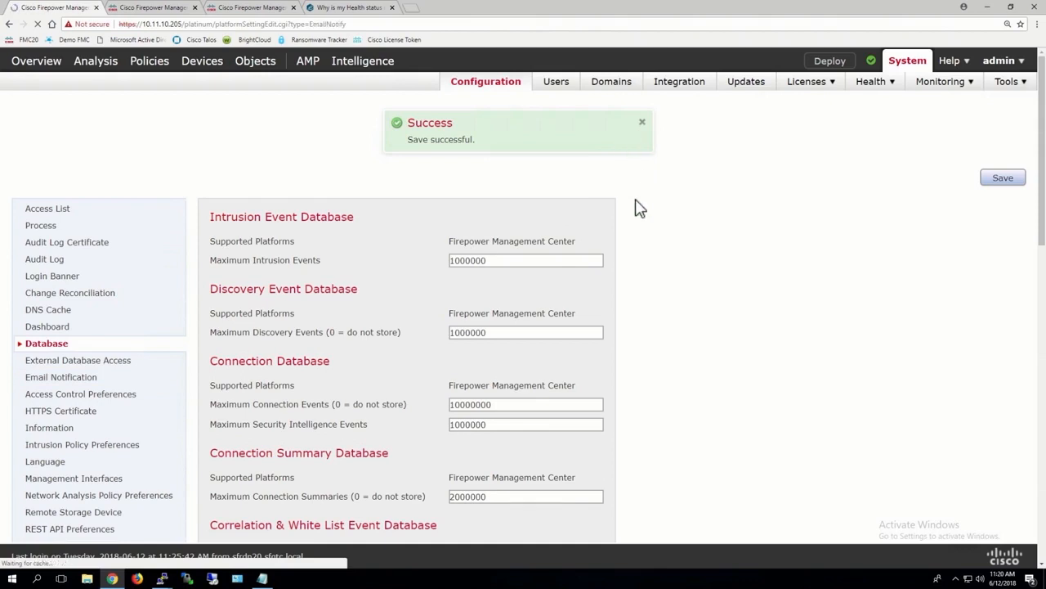
left_click(343, 164)
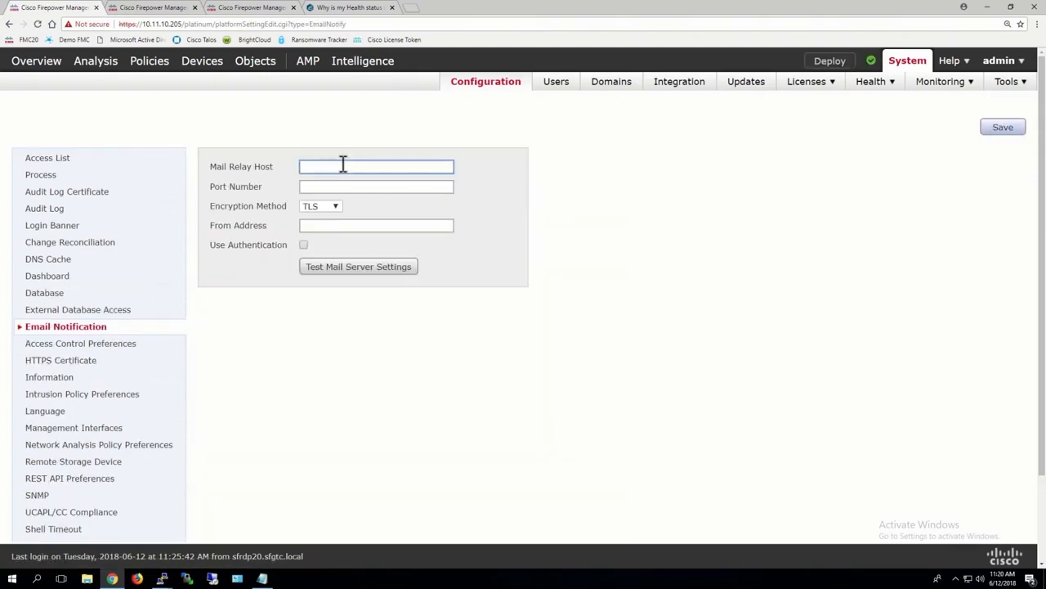
type("smtp.gmail.com")
left_click(312, 186)
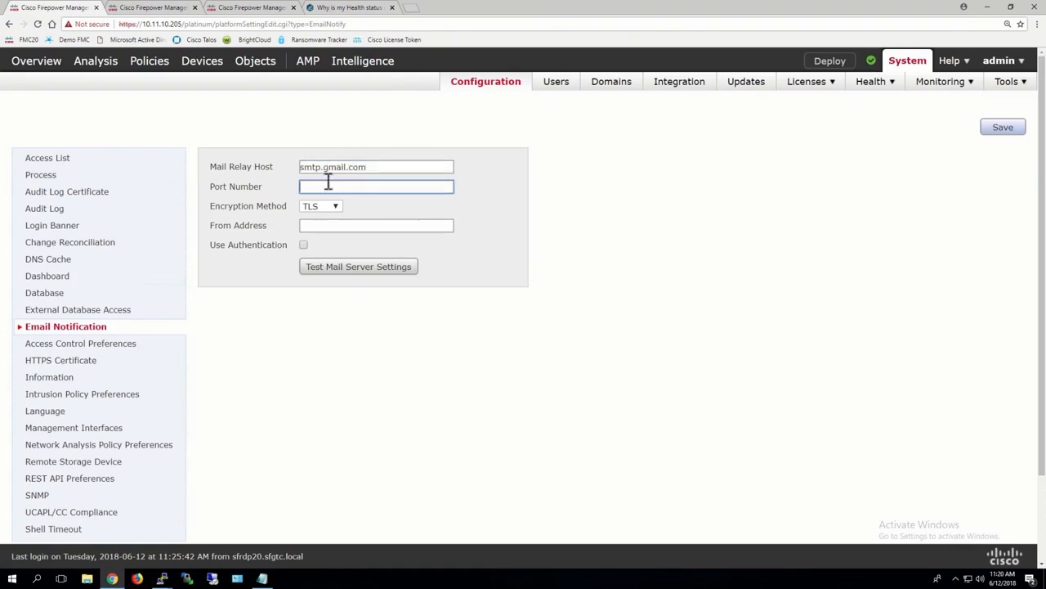
type("587")
left_click(314, 224)
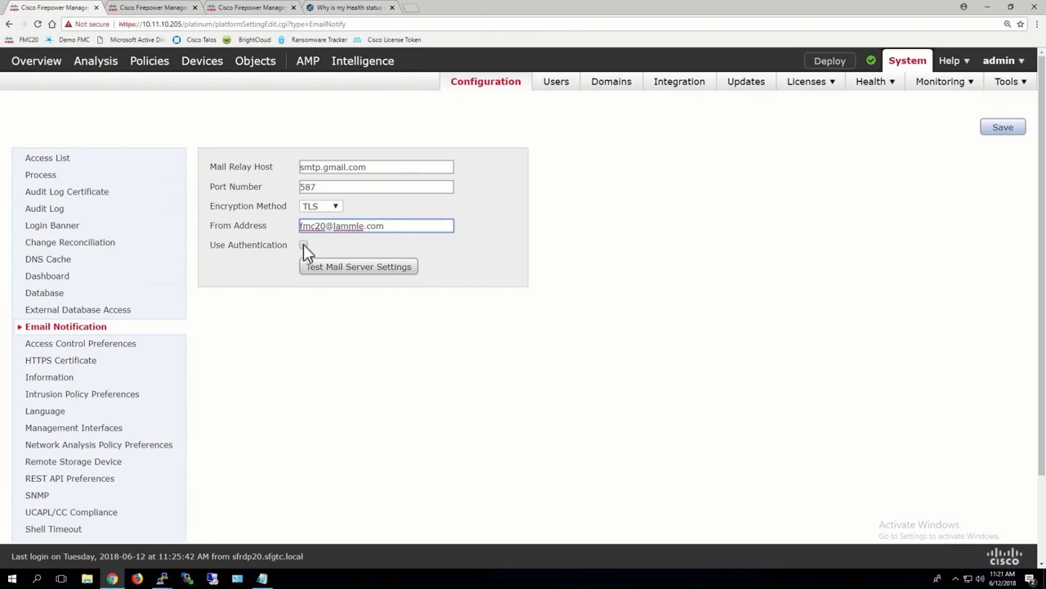
Turn on authentication for the mail relay and enter the account's email username and password
left_click(304, 245)
left_click(318, 263)
key("Tab")
type("*********")
Test the mail server settings by sending a message to the administrator's email address, and save the email notification settings
left_click(353, 313)
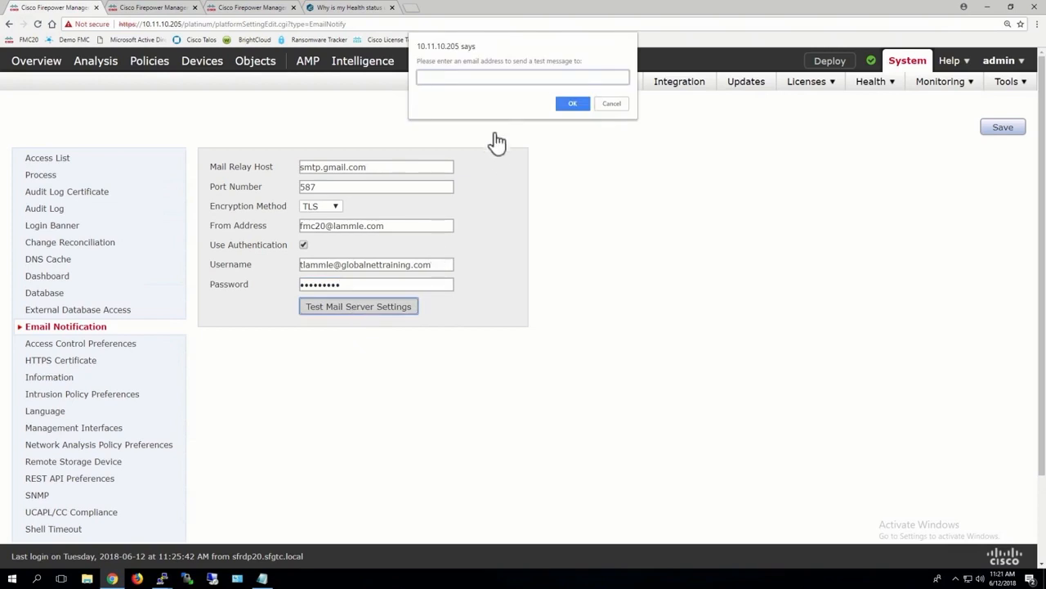
left_click(572, 104)
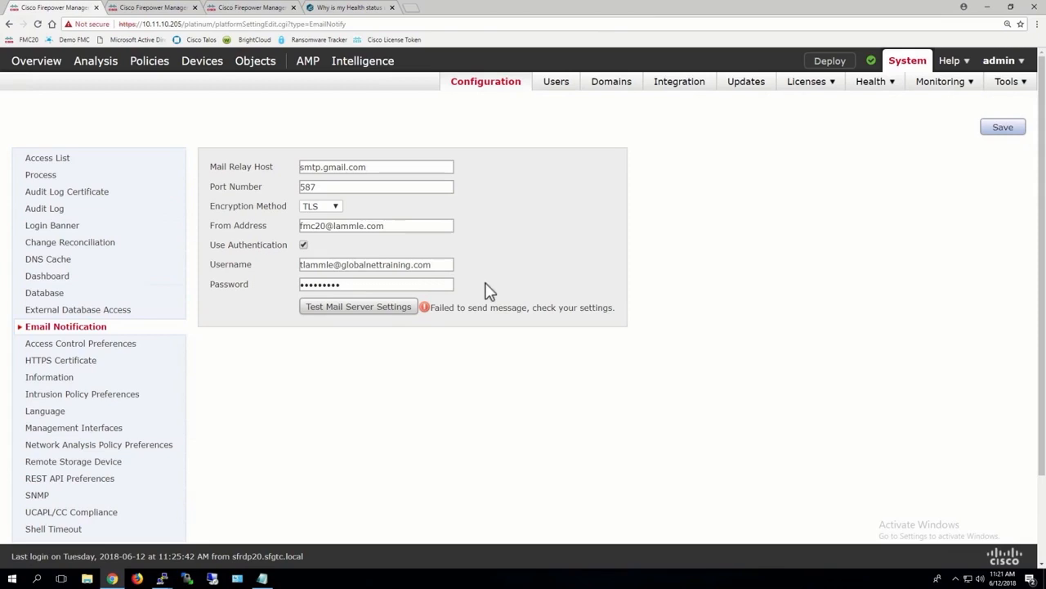
left_click(1008, 129)
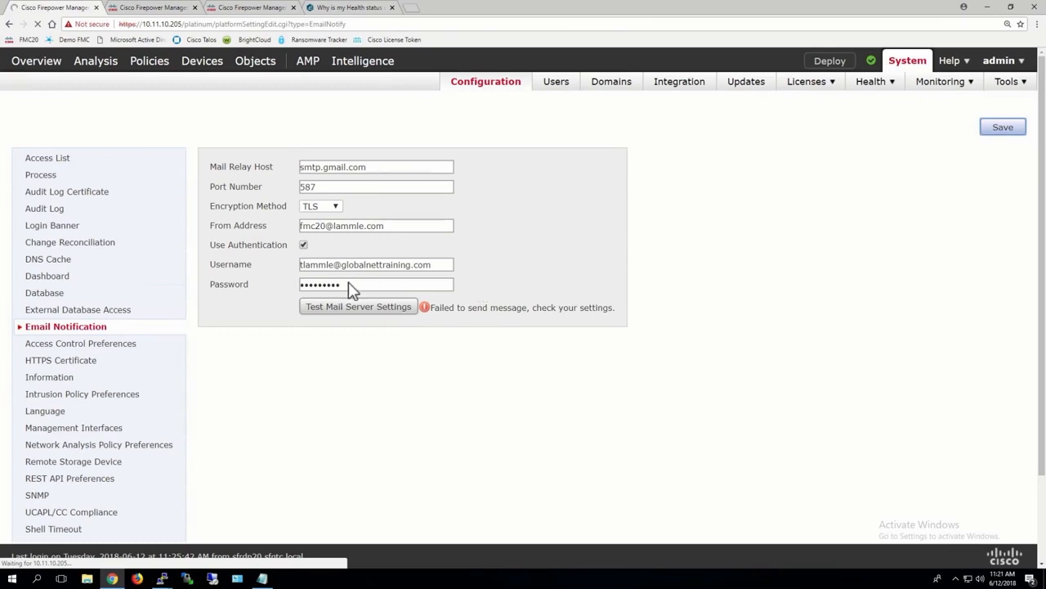
Open the access control preferences and review the option for comments on rule change
scroll(86, 268, "down", 2)
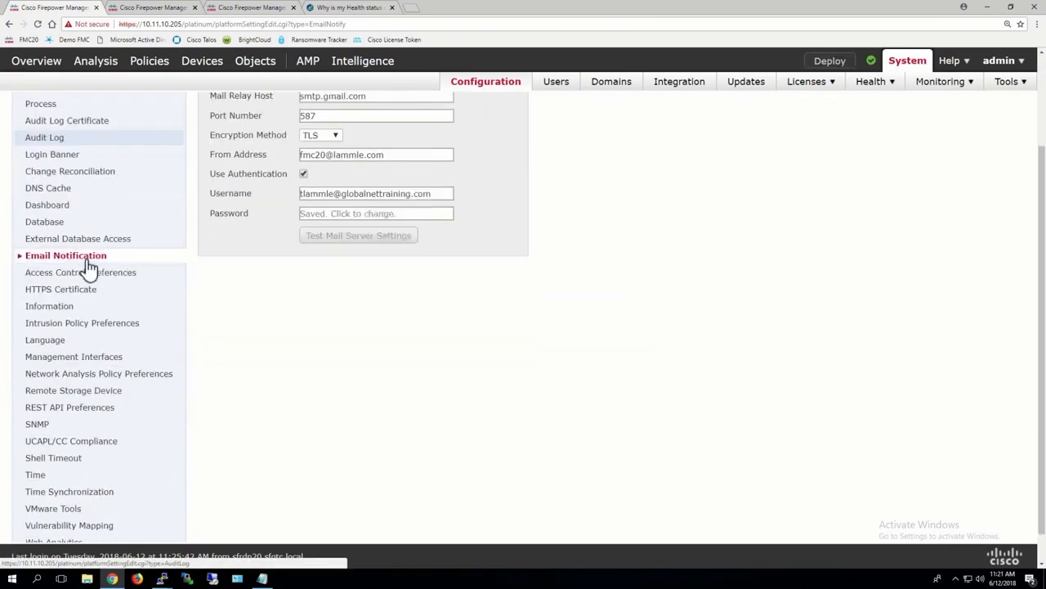
left_click(106, 243)
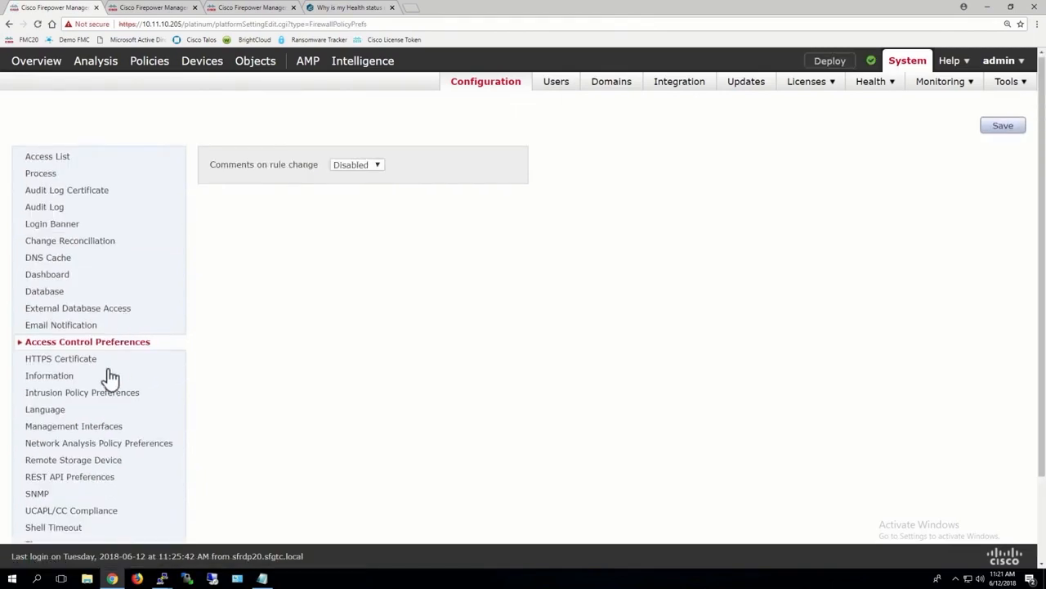
scroll(61, 341, "down", 2)
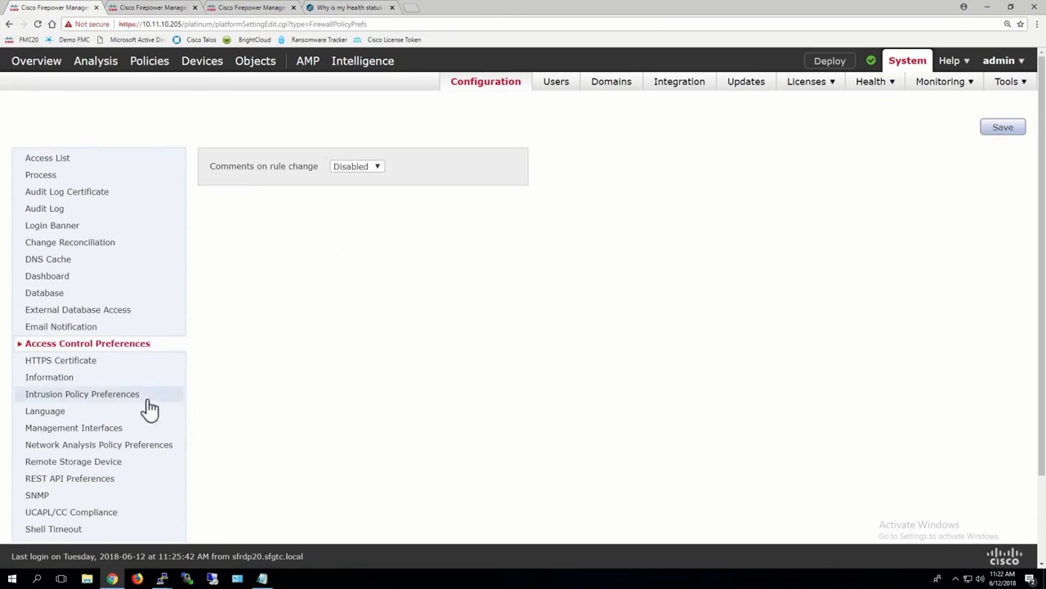
Review the network analysis policy preferences and the HTTPS server and client certificate settings
left_click(123, 448)
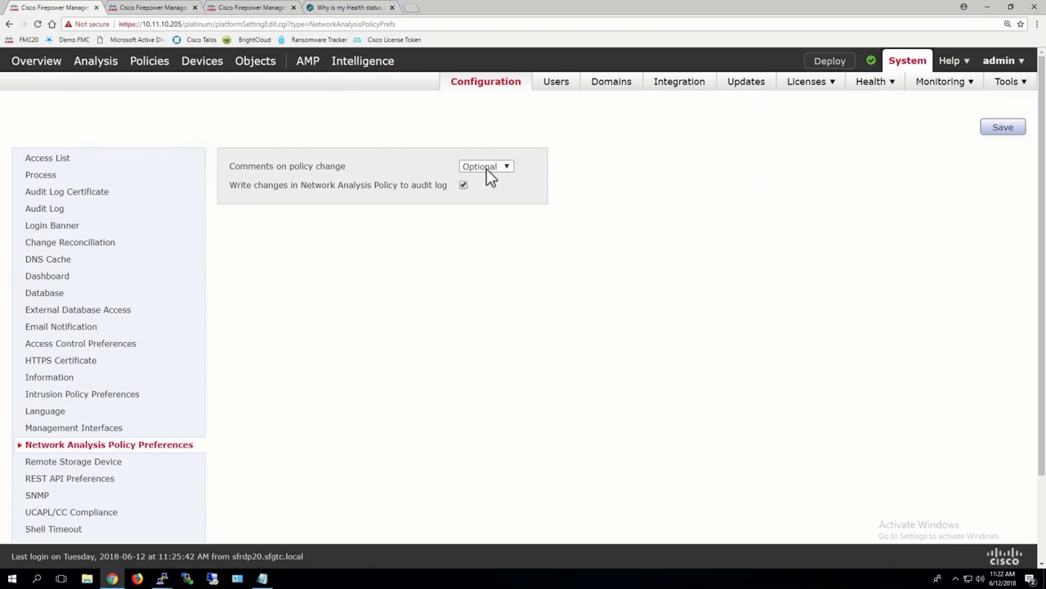
scroll(335, 323, "down", 1)
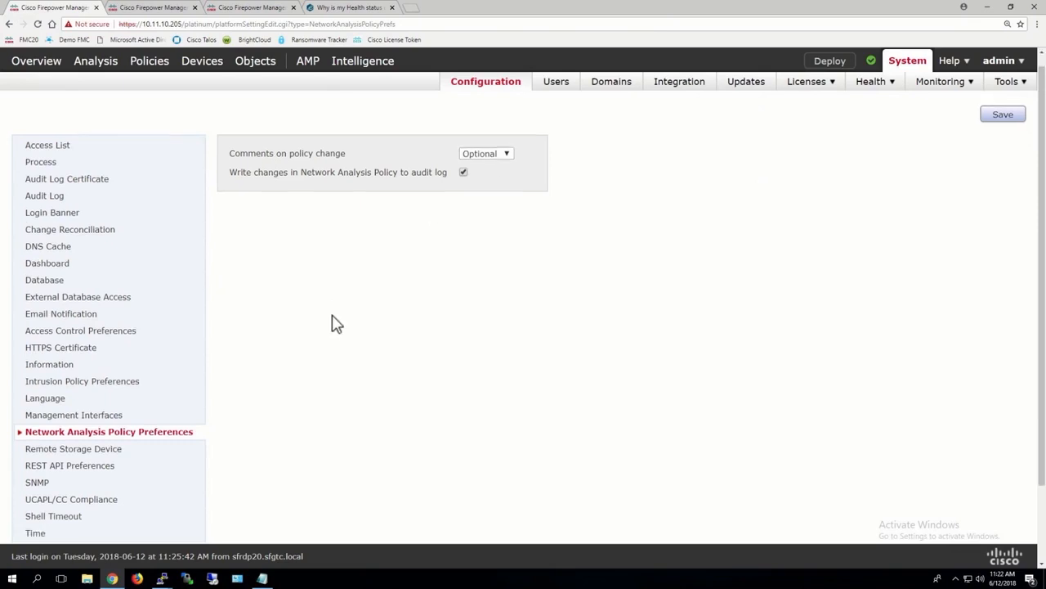
scroll(335, 323, "down", 1)
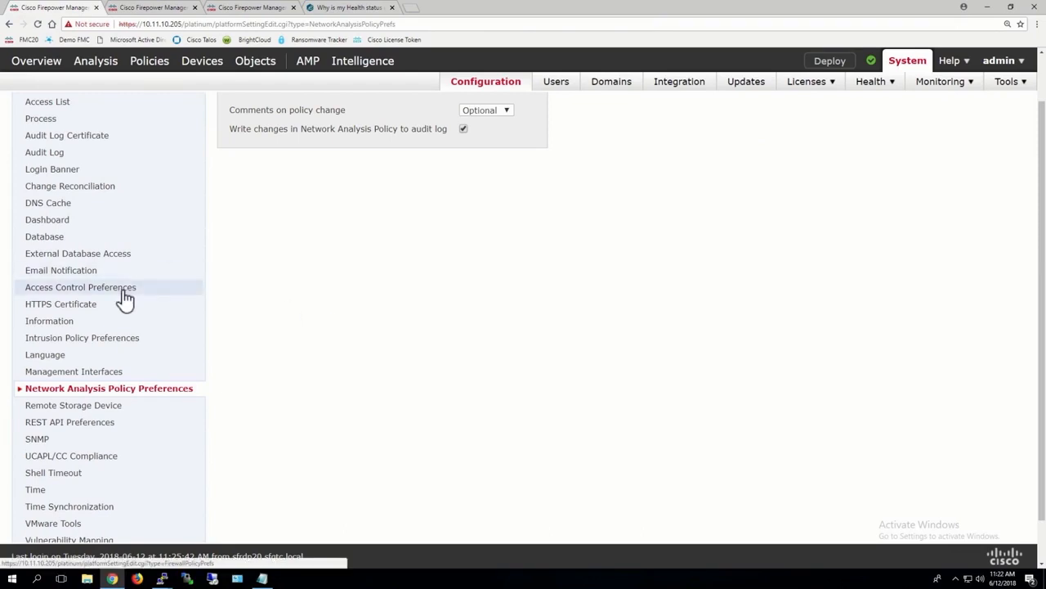
left_click(96, 307)
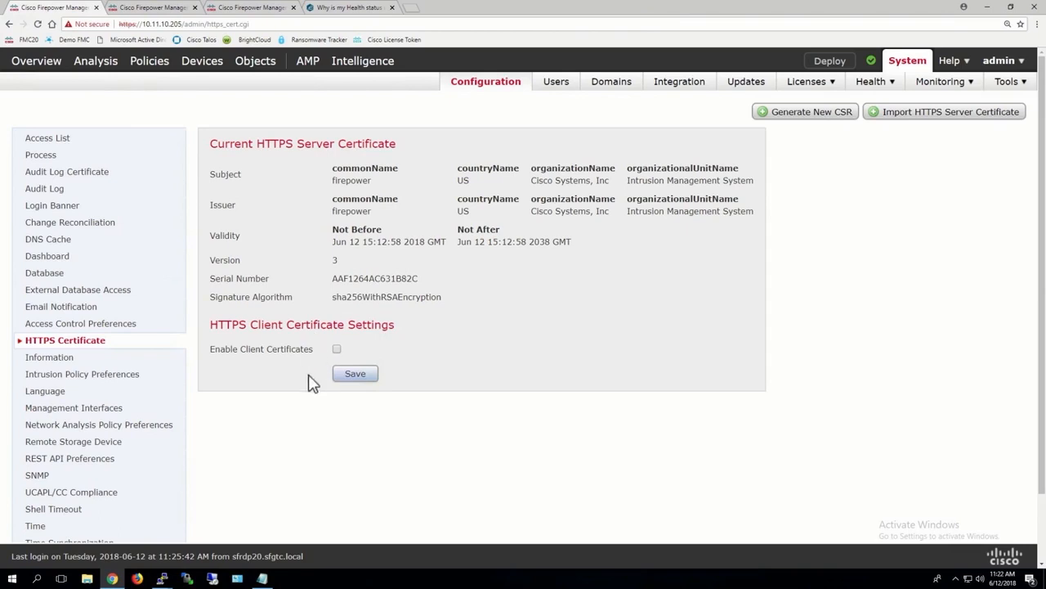
scroll(201, 369, "down", 2)
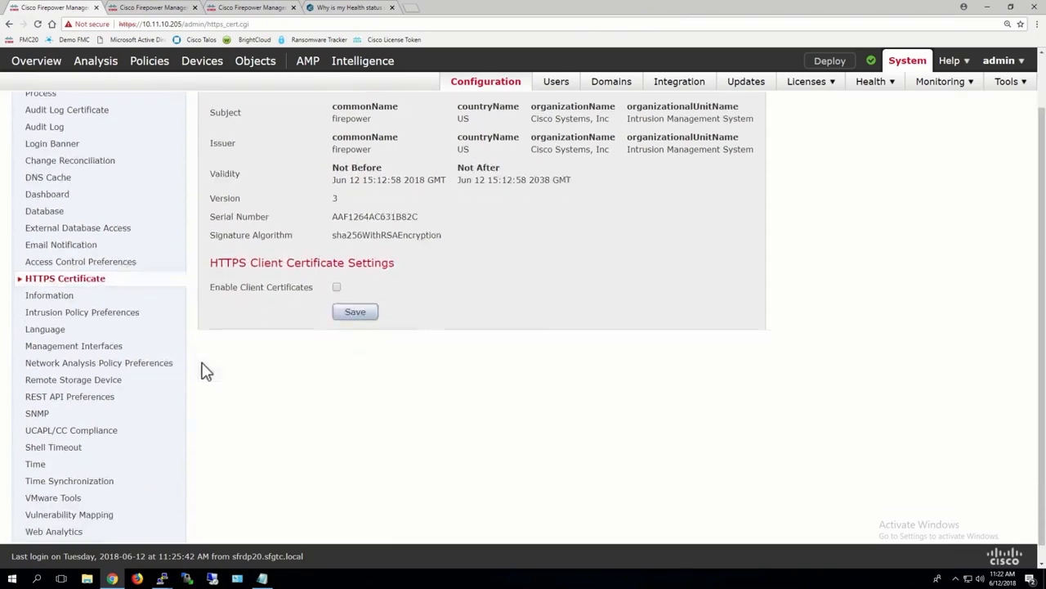
Open the language settings, change the interface language to 中文, and save the change
left_click(41, 315)
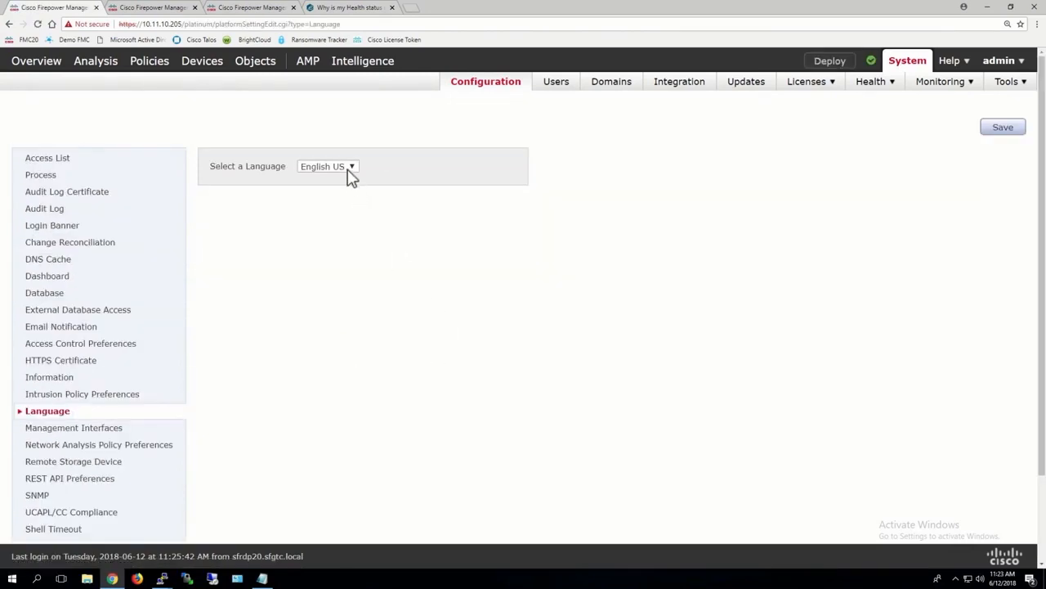
left_click(347, 171)
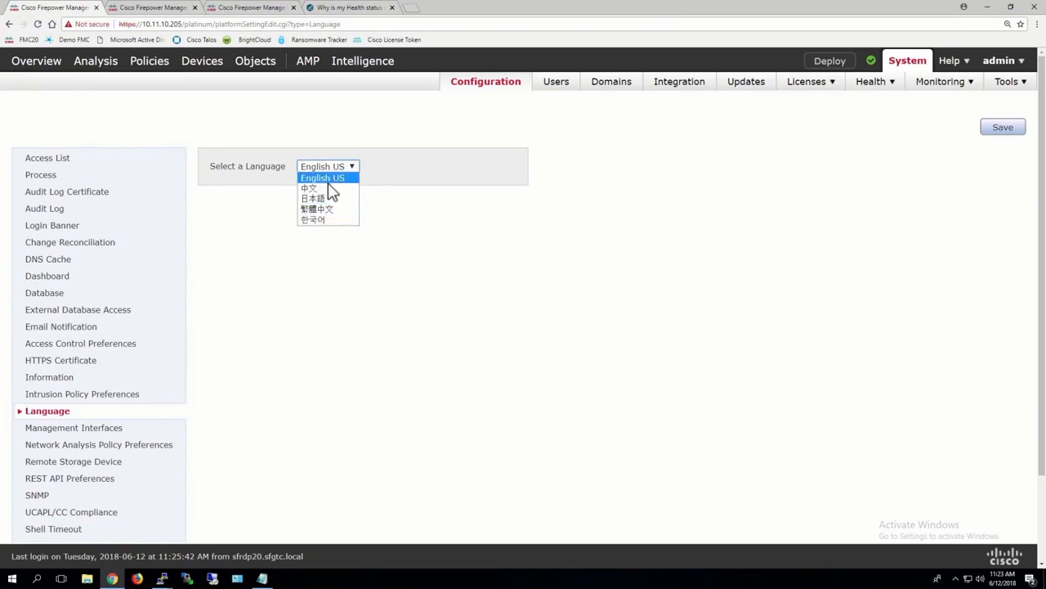
left_click(317, 188)
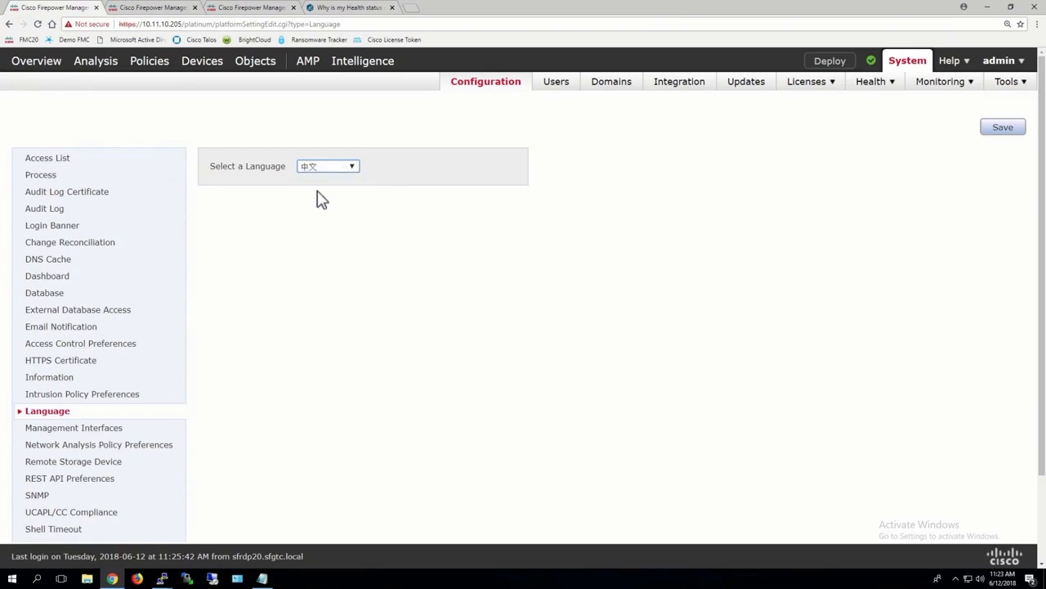
left_click(1002, 131)
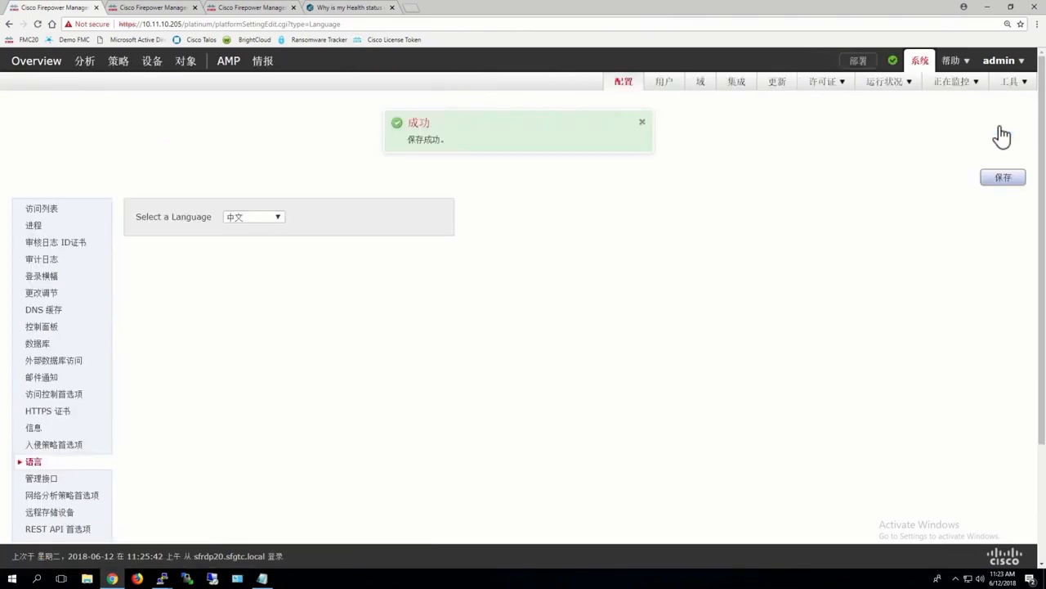
Set the interface language back to English US and save the language setting
scroll(646, 341, "down", 1)
scroll(646, 341, "down", 2)
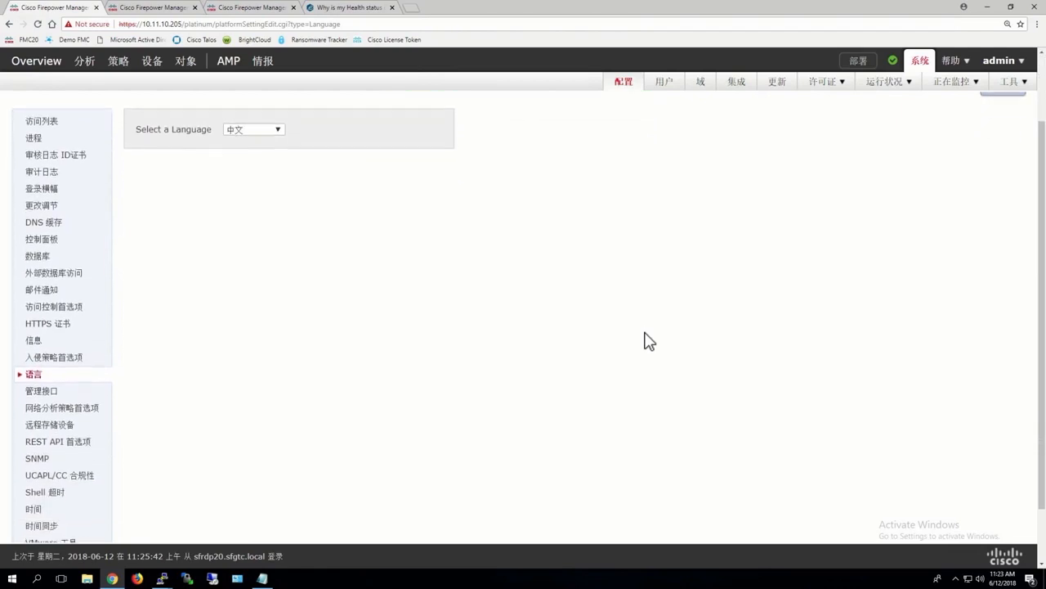
left_click(273, 129)
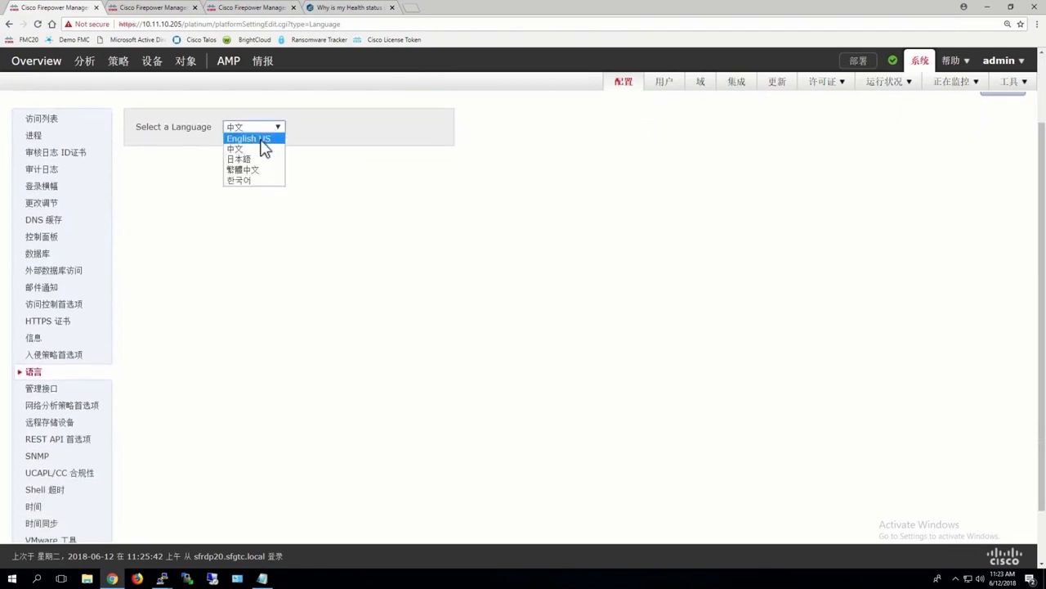
left_click(261, 140)
scroll(526, 224, "up", 1)
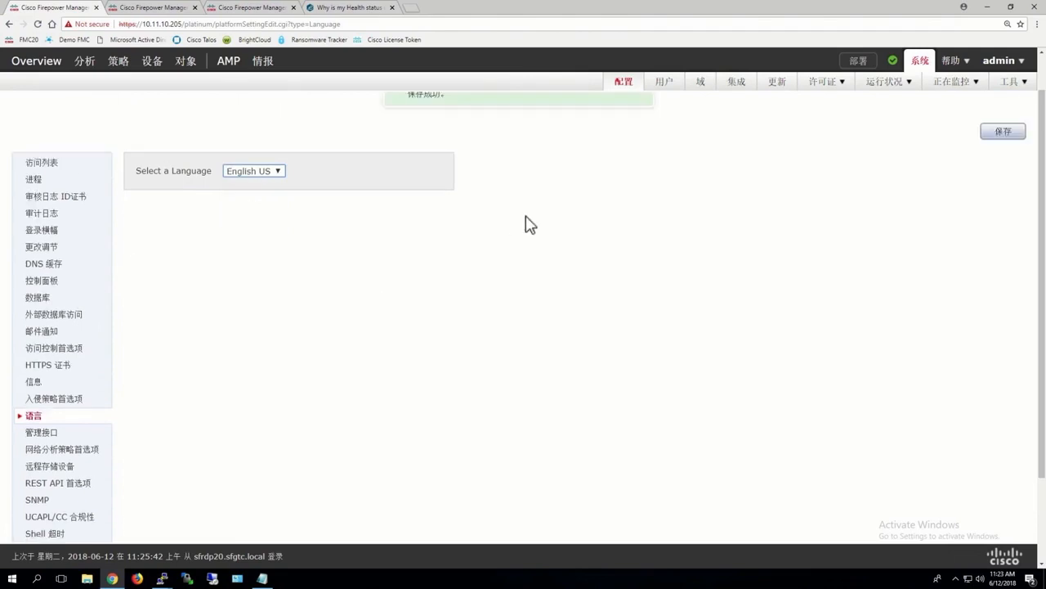
scroll(530, 224, "up", 1)
left_click(1002, 178)
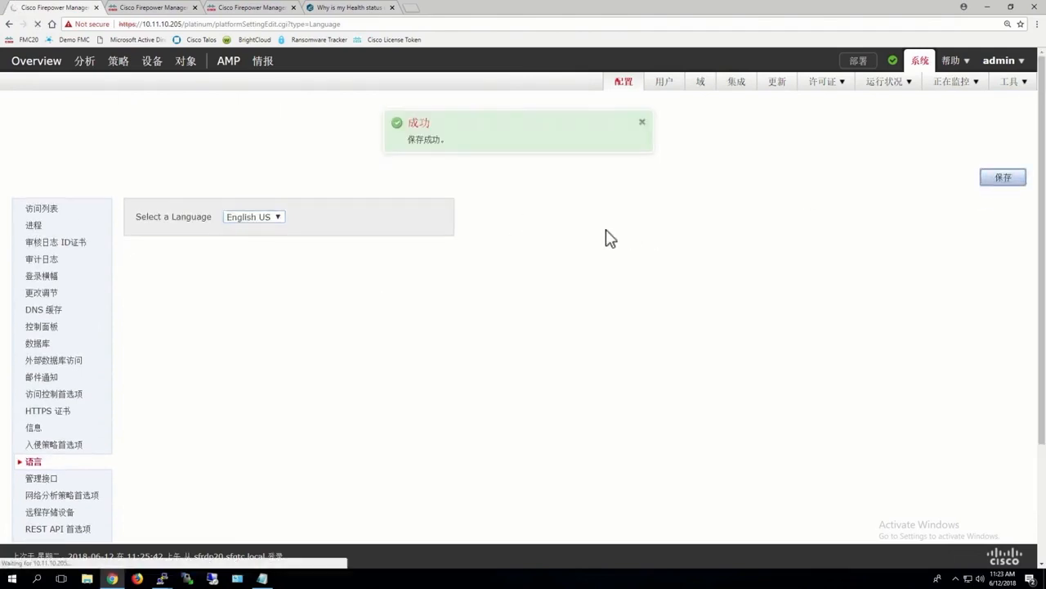
Review the management interfaces settings, including interfaces, routes, shared settings and the remote management port
scroll(607, 237, "down", 1)
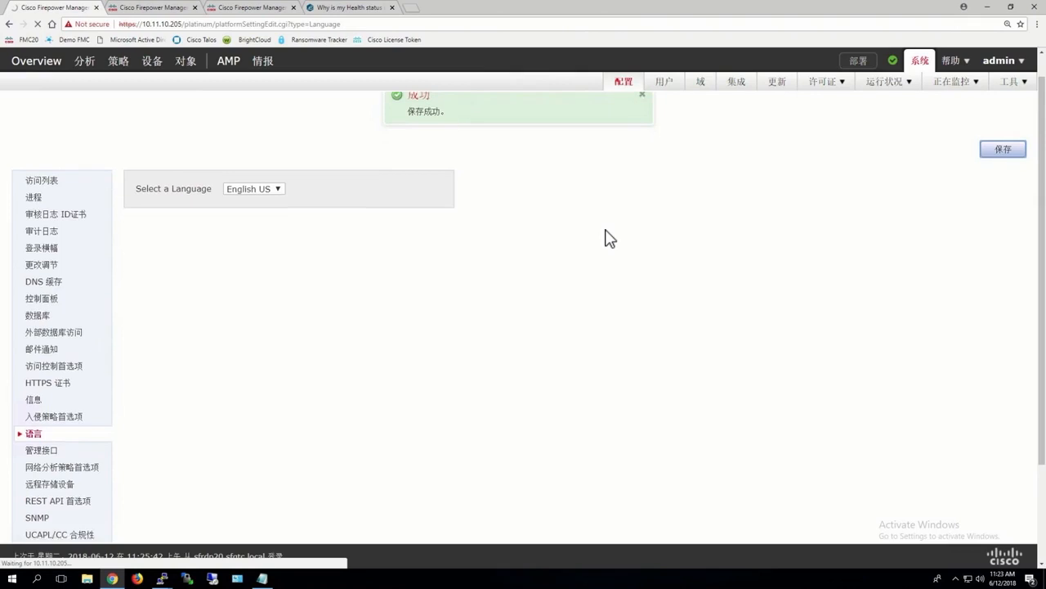
scroll(609, 238, "down", 1)
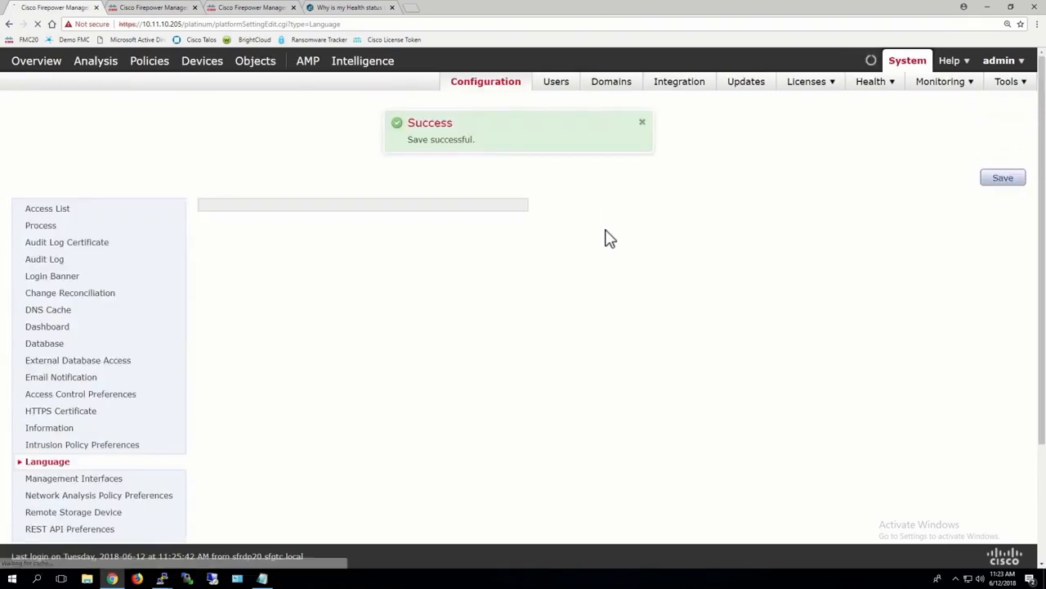
scroll(609, 238, "down", 3)
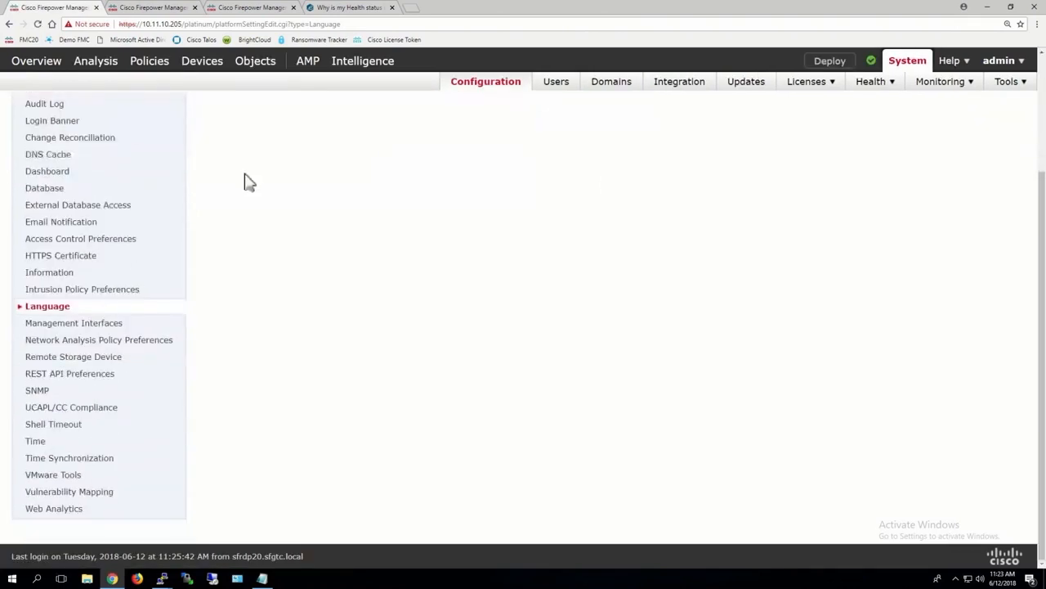
left_click(69, 325)
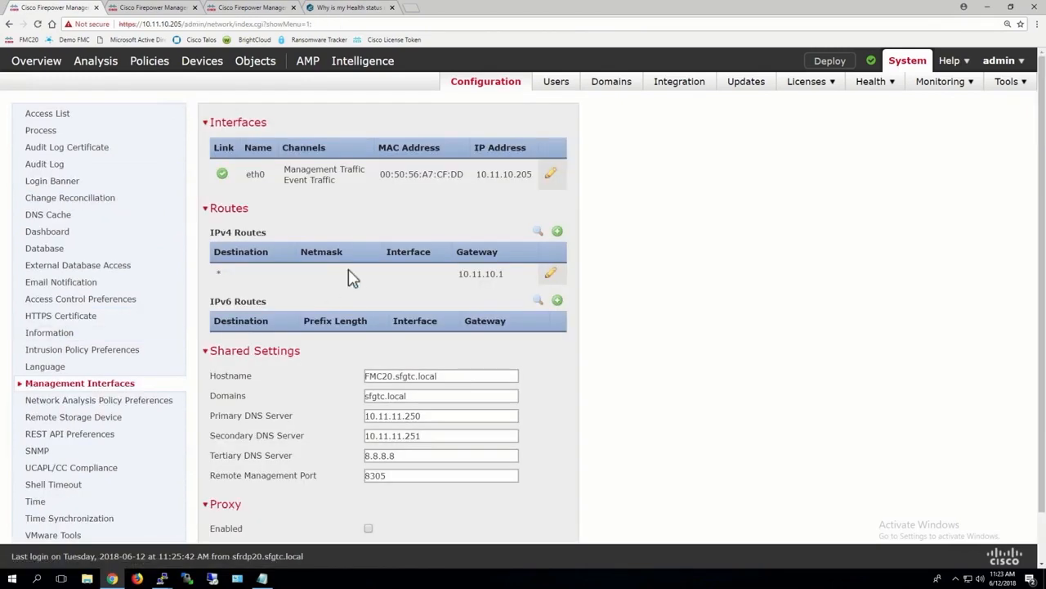
scroll(512, 259, "down", 1)
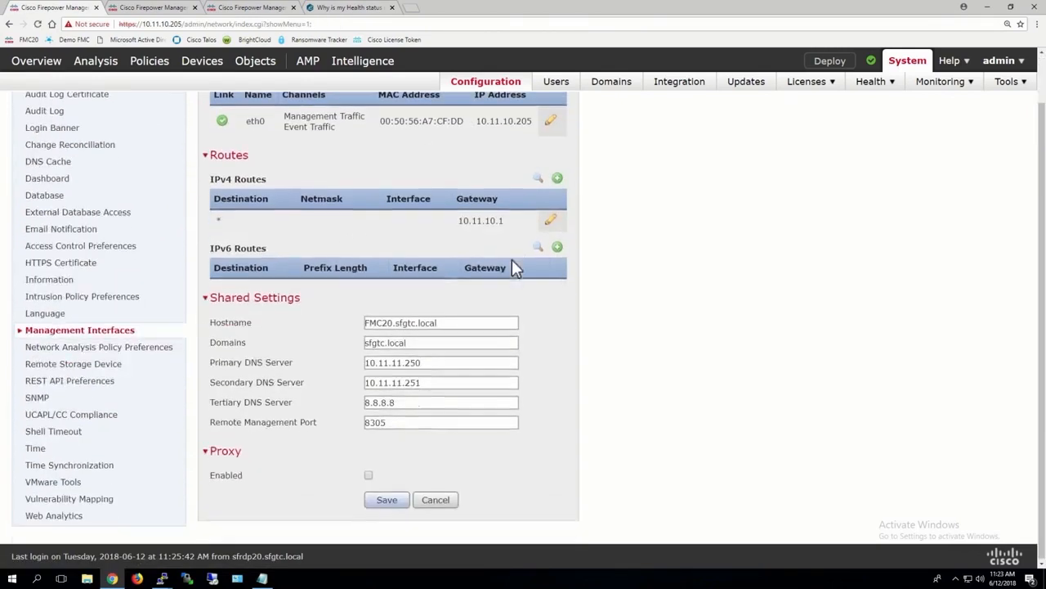
left_click_drag(389, 420, 365, 427)
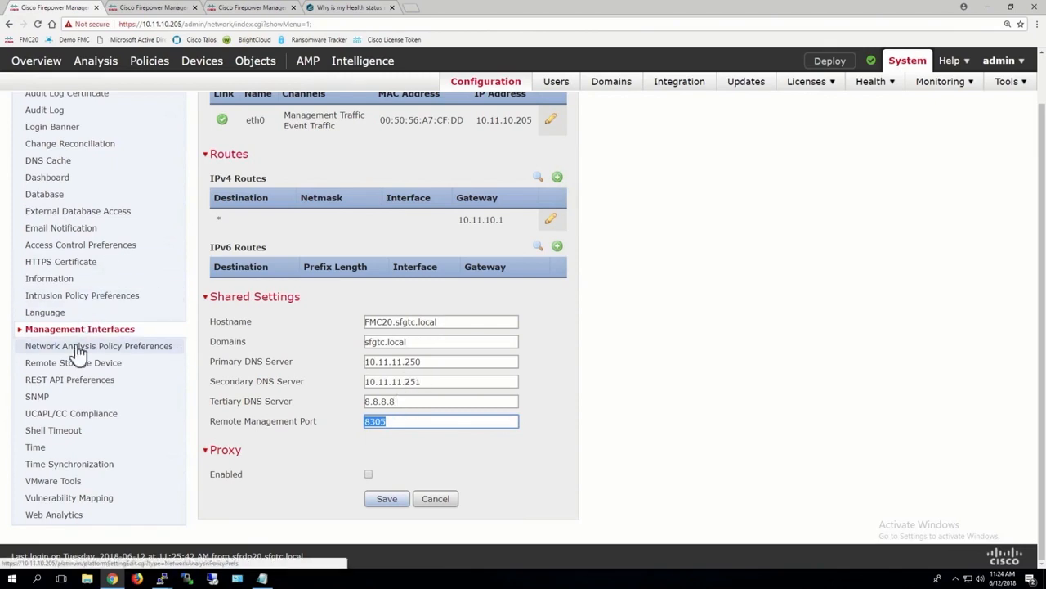
Open the remote storage device settings and examine the available storage types without changing the selection
left_click(59, 370)
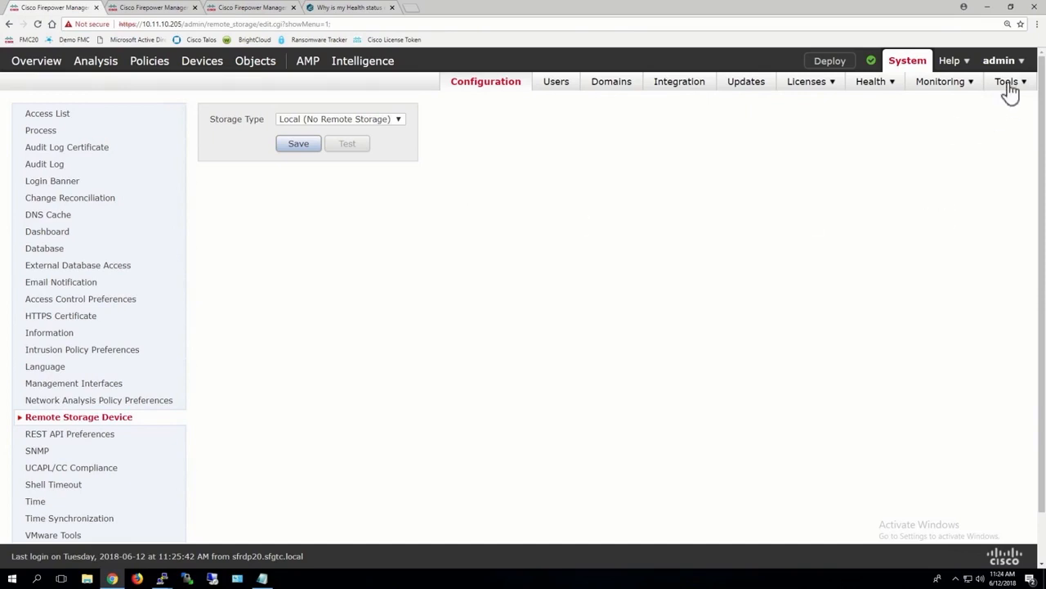
mouse_move(1008, 89)
left_click(395, 122)
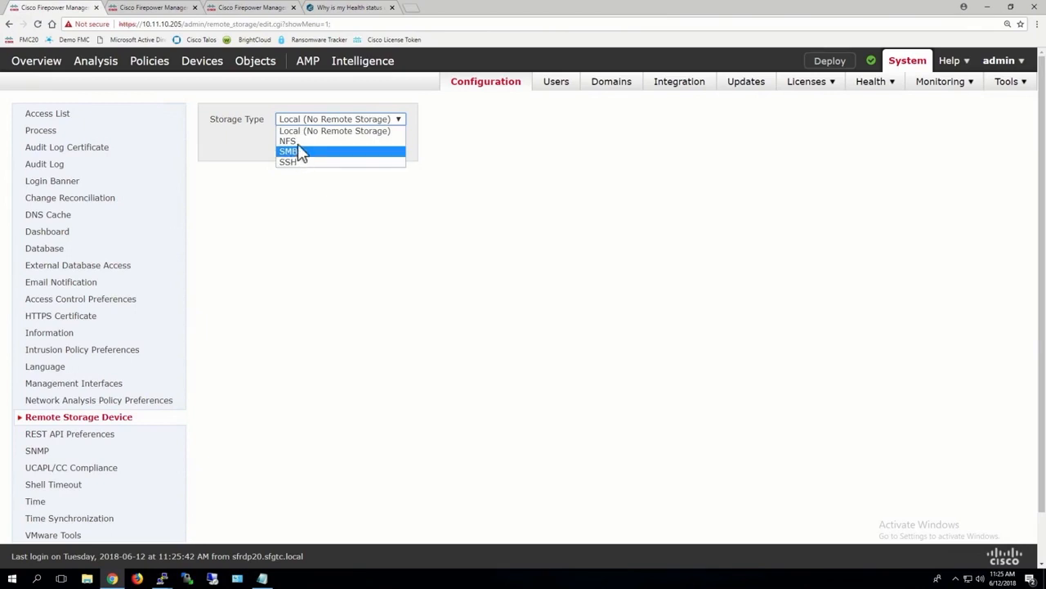
left_click(284, 245)
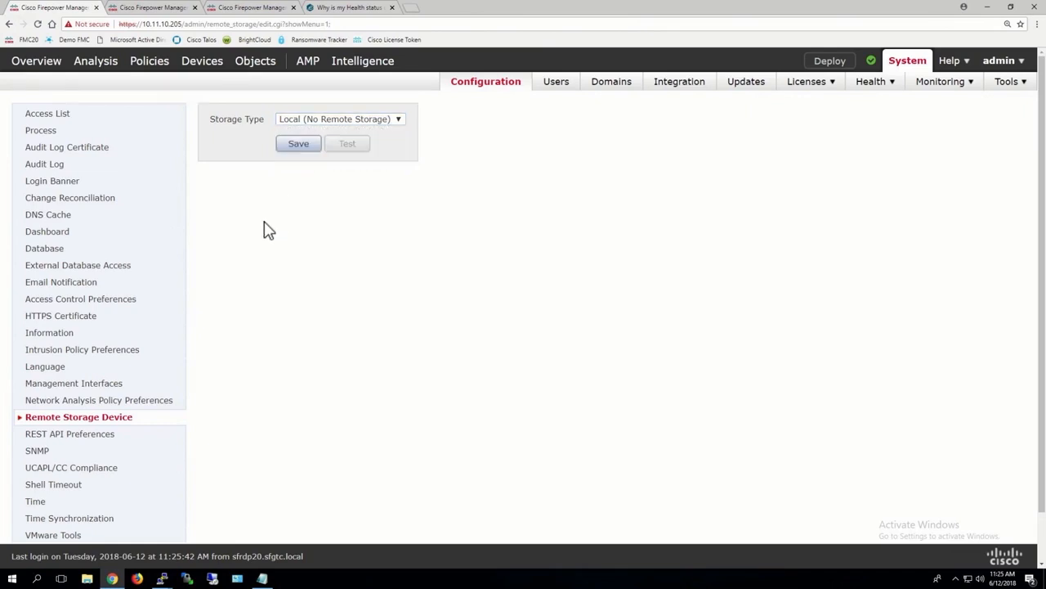
In the SNMP settings, choose Version 2, enter the community string, and save
scroll(263, 230, "down", 1)
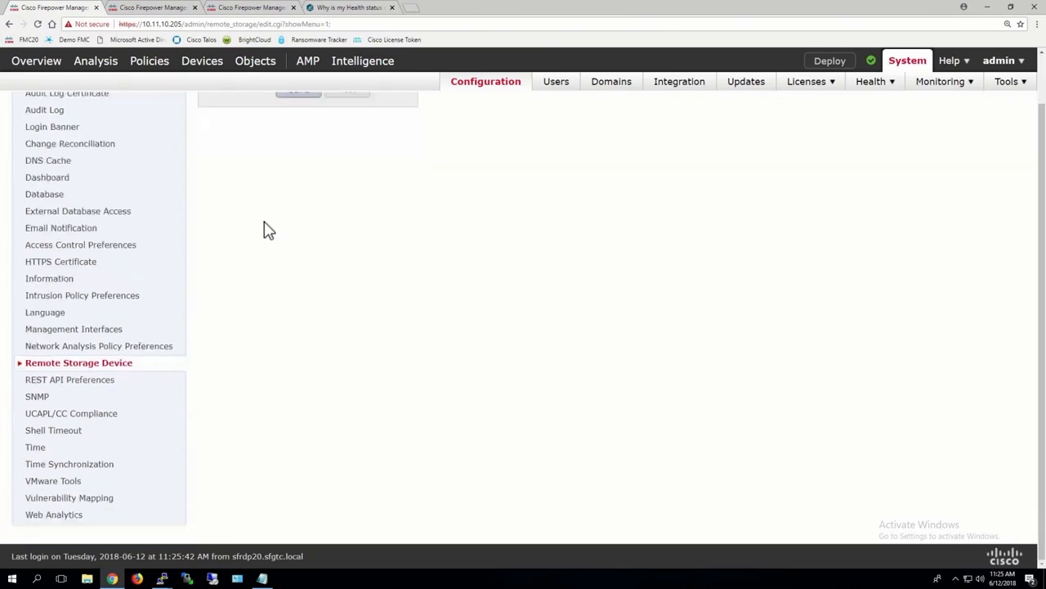
left_click(43, 399)
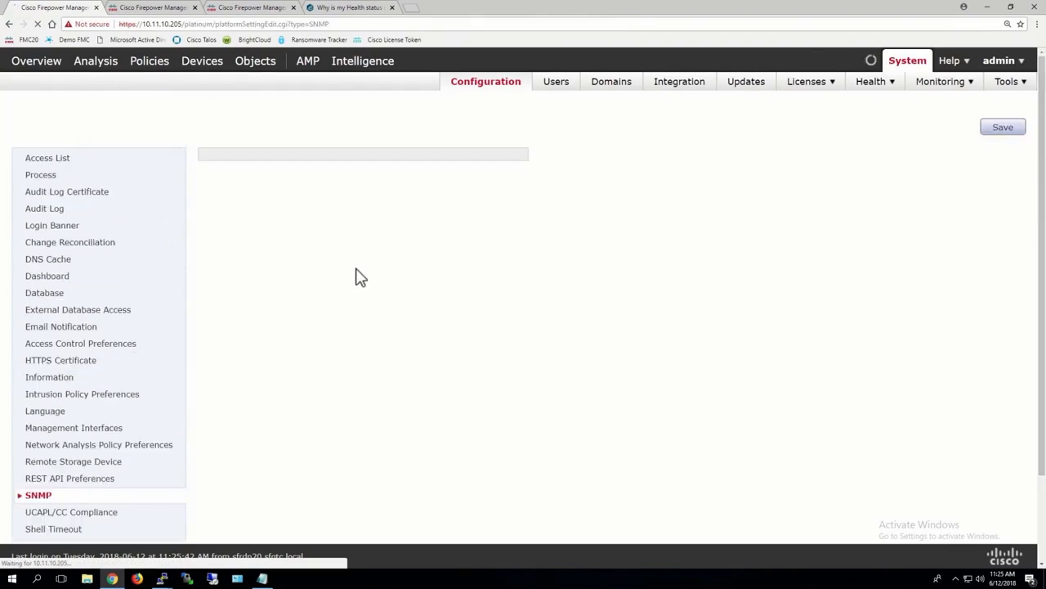
left_click(324, 167)
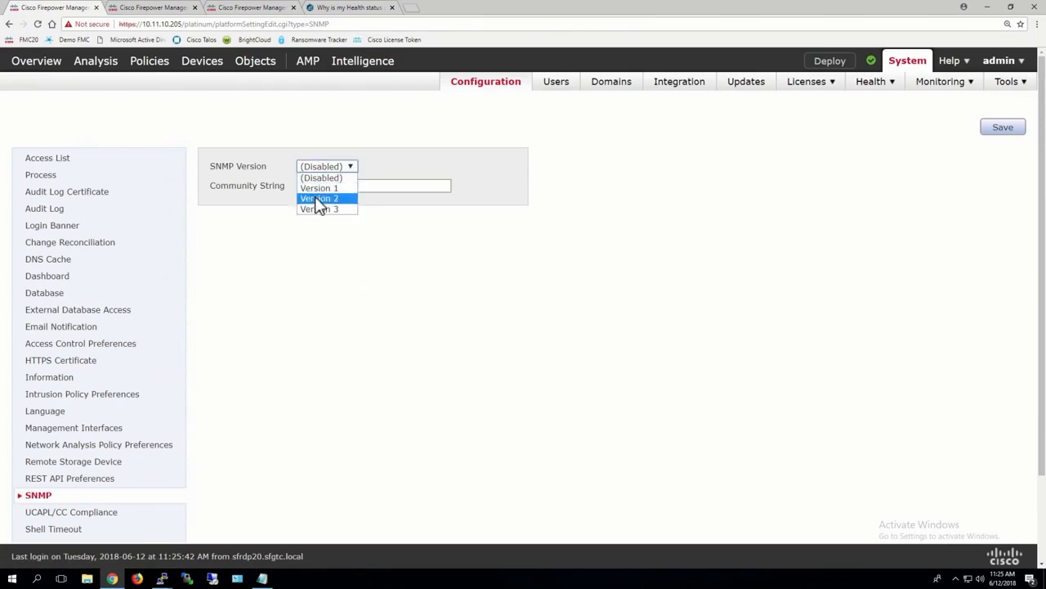
left_click(317, 199)
left_click(314, 185)
type("fi")
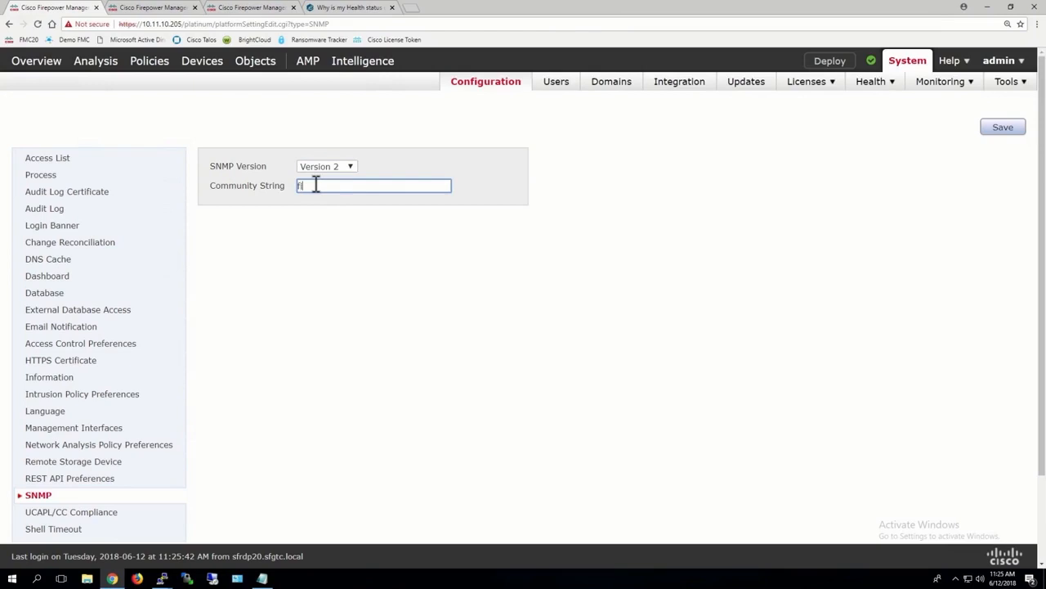
type("repower")
left_click(1001, 131)
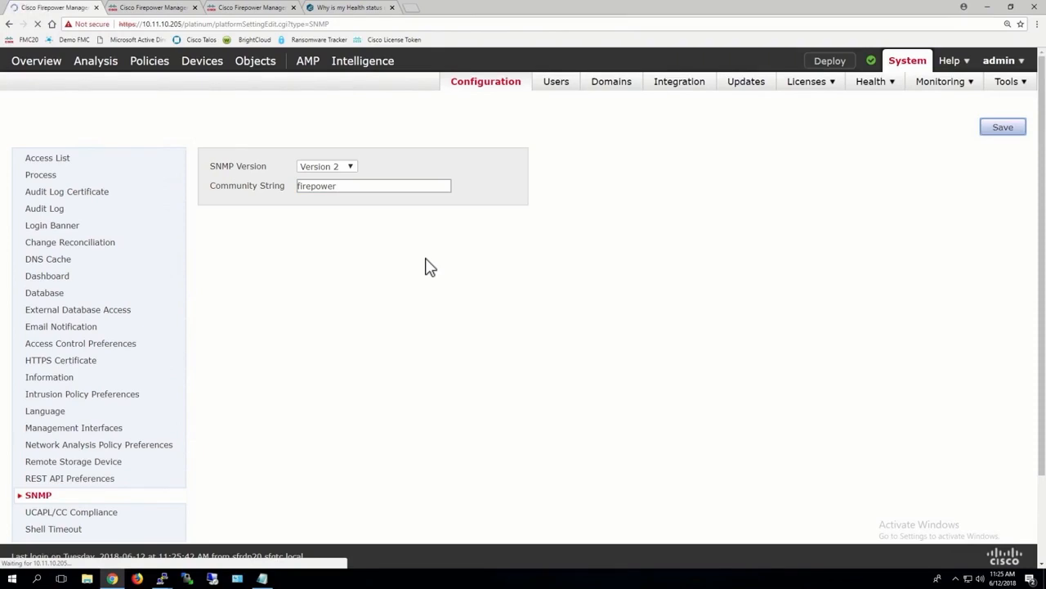
Add an access list rule allowing SNMP from IP address 10.11.11.250 and save the access list
scroll(430, 266, "down", 2)
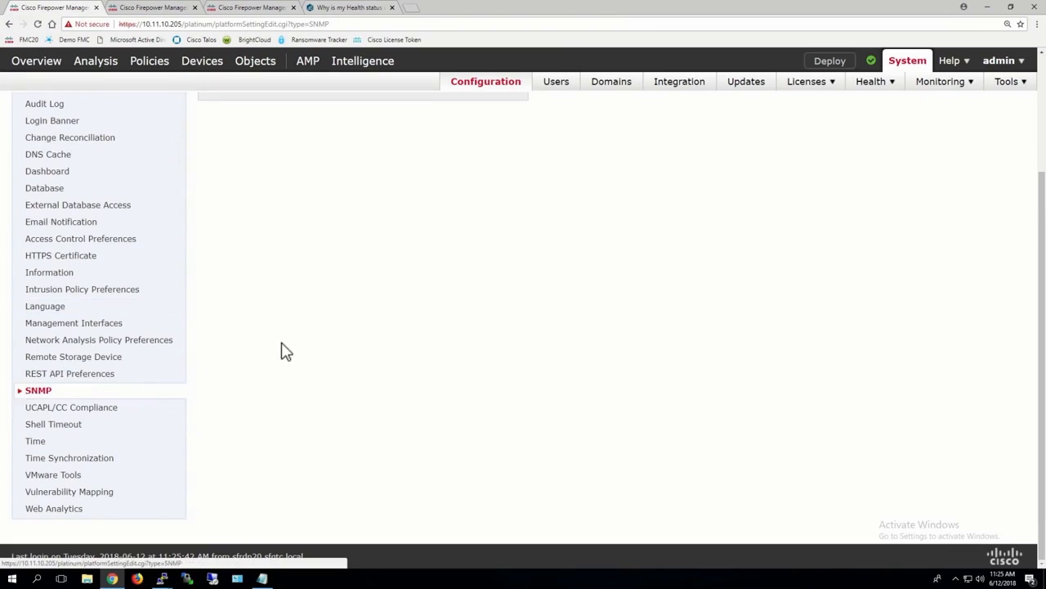
scroll(282, 342, "up", 3)
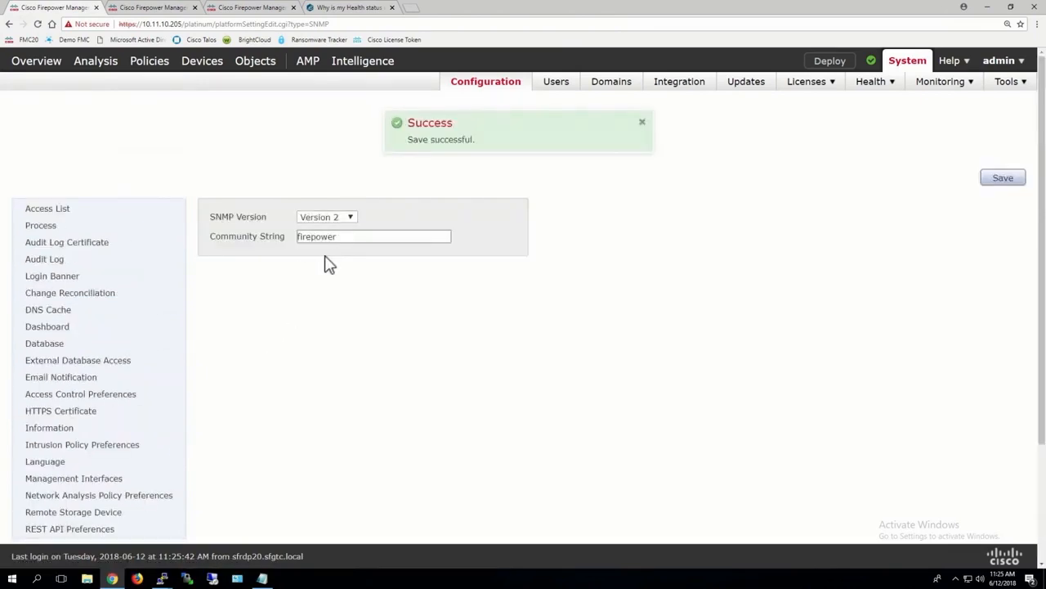
left_click(58, 211)
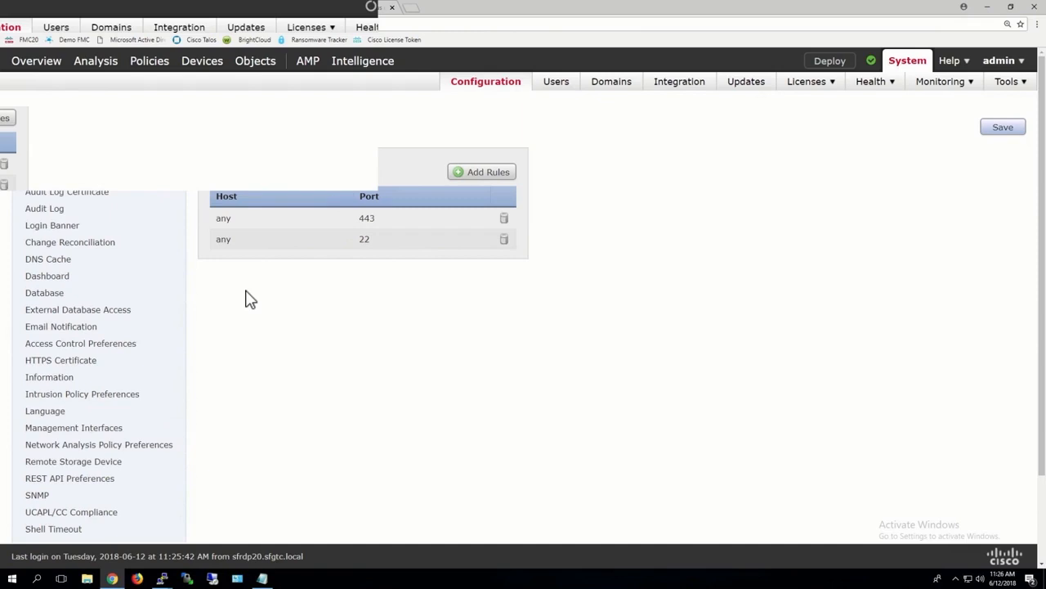
left_click(482, 173)
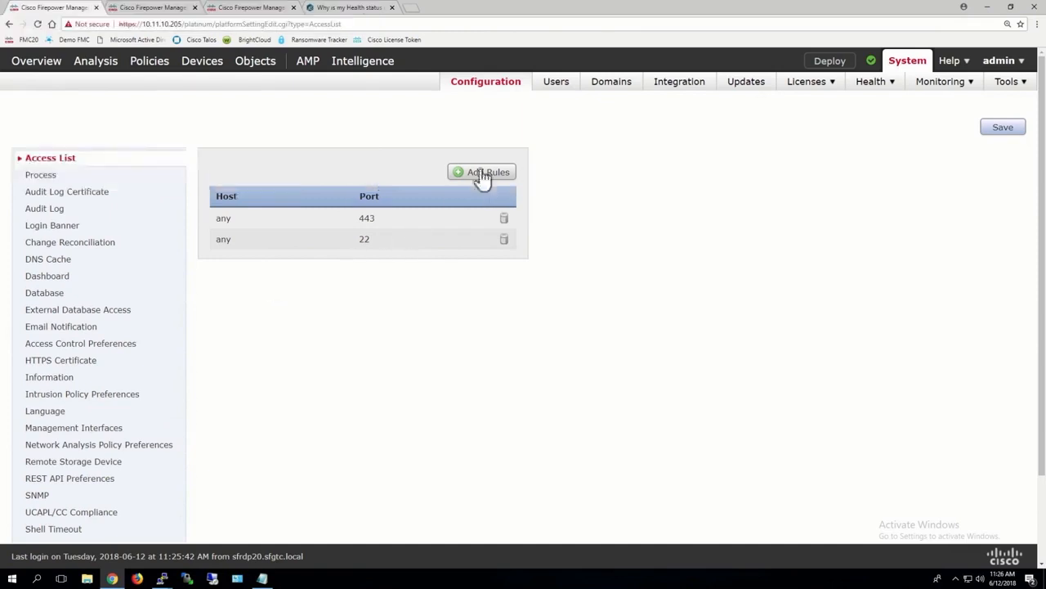
left_click(373, 191)
left_click(362, 169)
type("10")
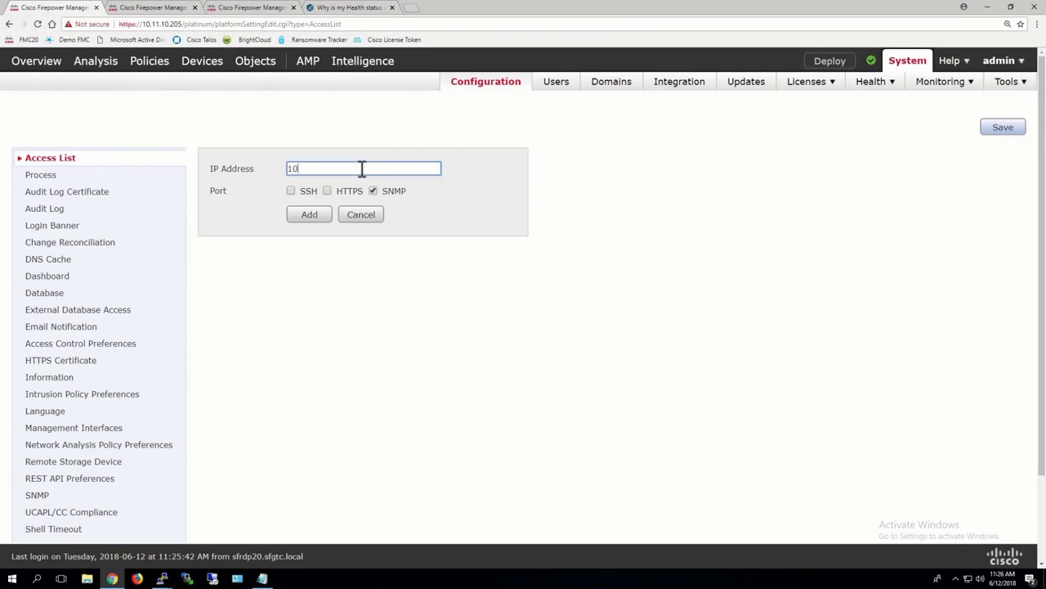
type(".11.11.250")
left_click(302, 216)
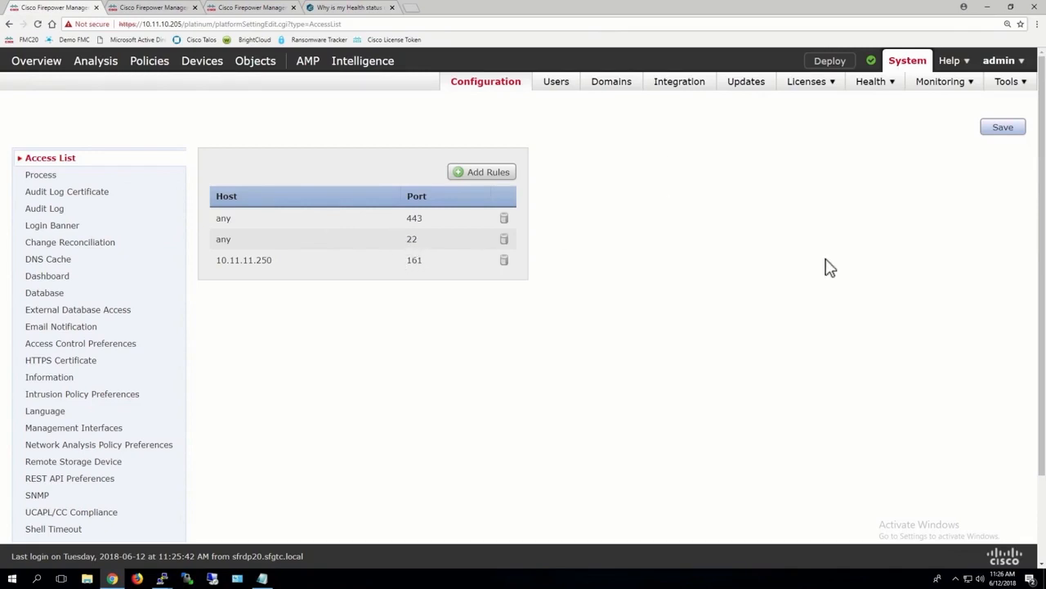
left_click(1004, 131)
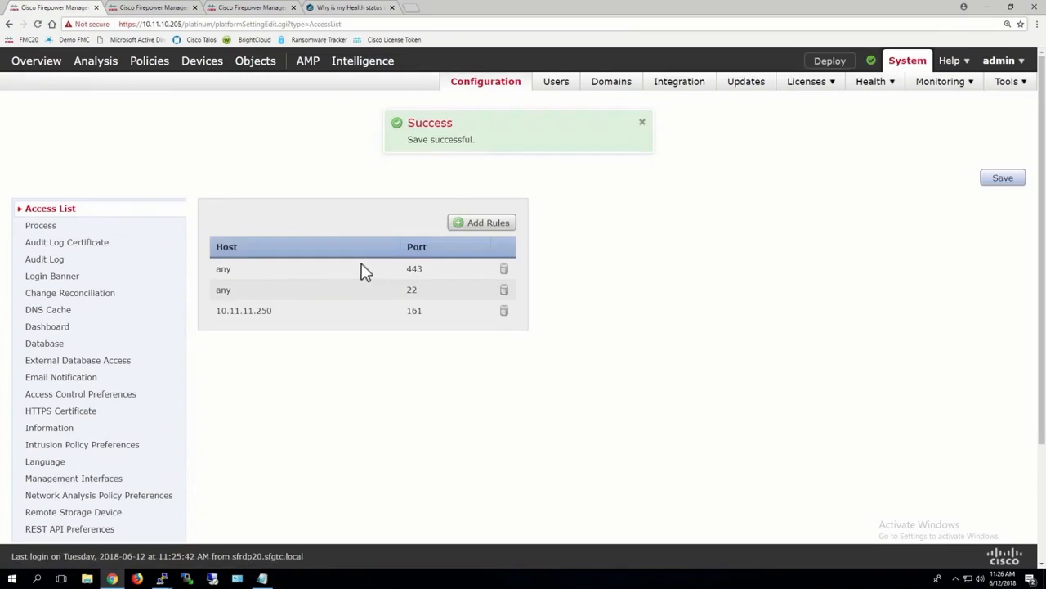
In the shell timeout settings, set the browser session timeout to 600 minutes and save
scroll(191, 168, "down", 2)
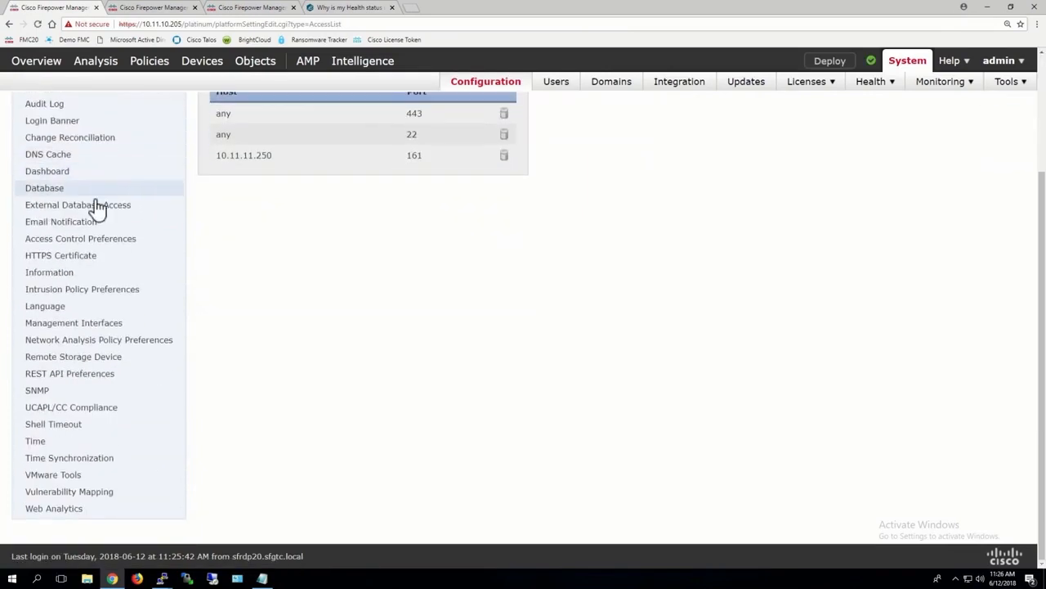
left_click(47, 427)
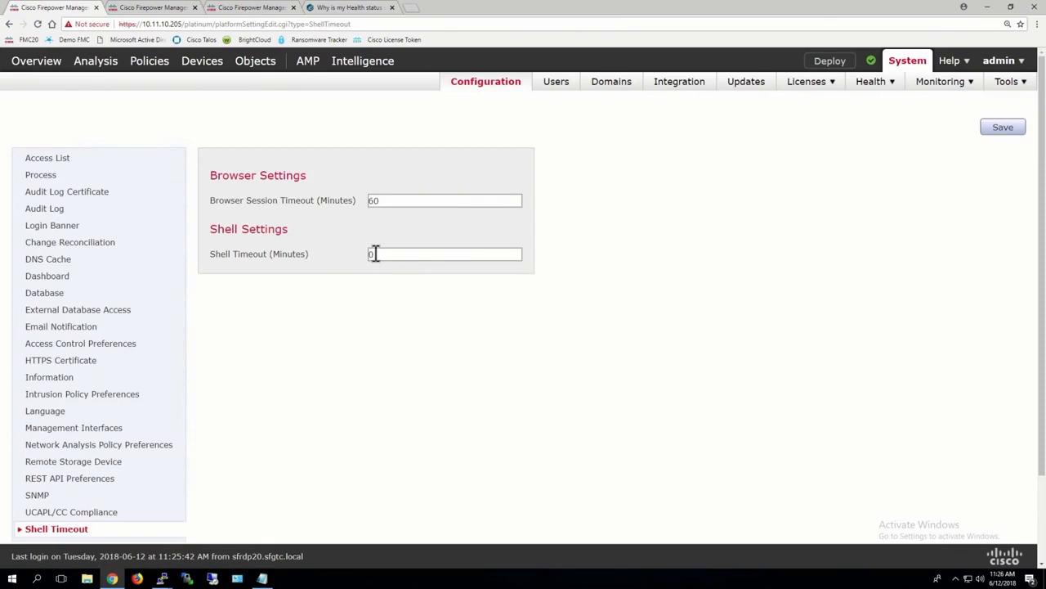
left_click(382, 201)
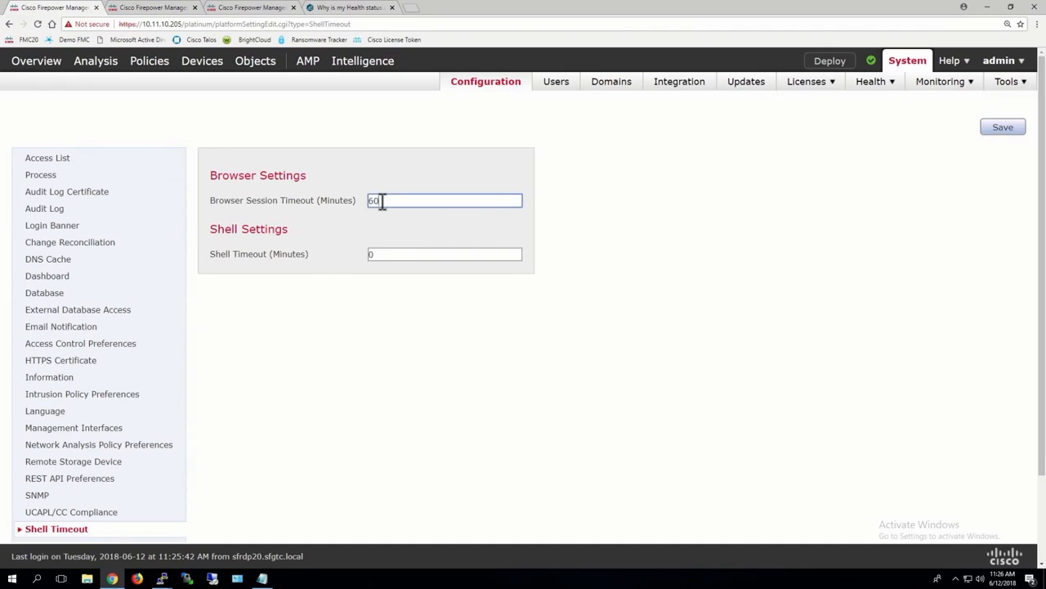
type("0")
left_click(1004, 127)
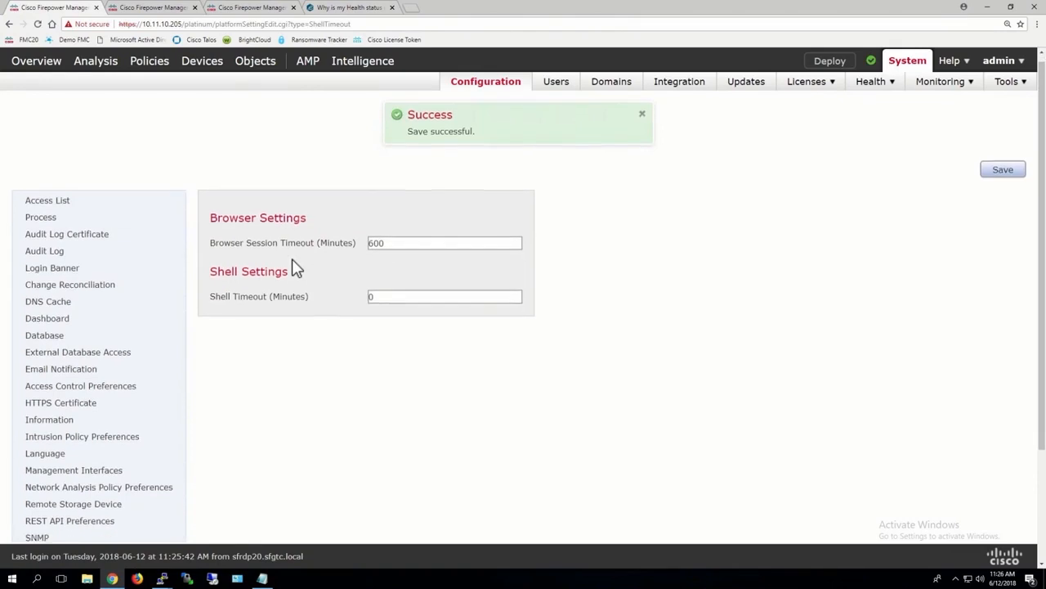
Review the NTP options in the time synchronization settings and open the web analytics settings
scroll(292, 260, "down", 3)
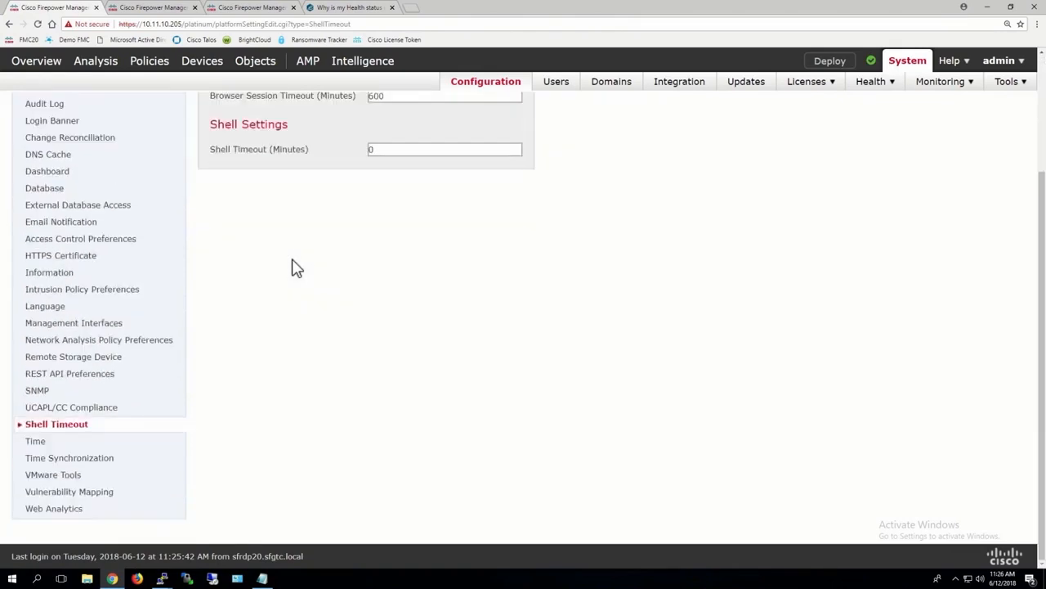
left_click(61, 462)
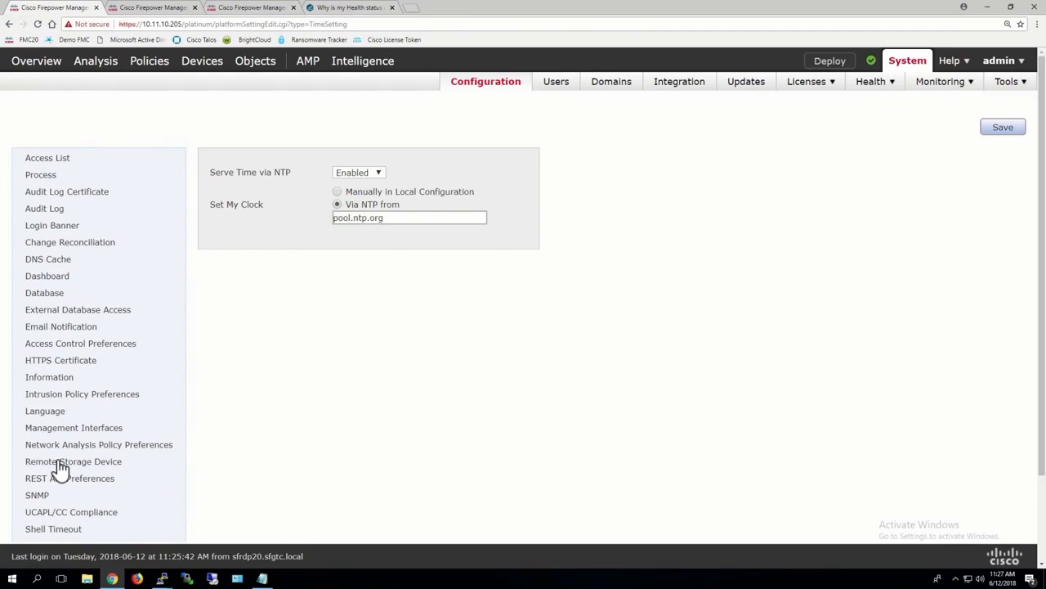
scroll(268, 428, "down", 2)
scroll(401, 345, "up", 1)
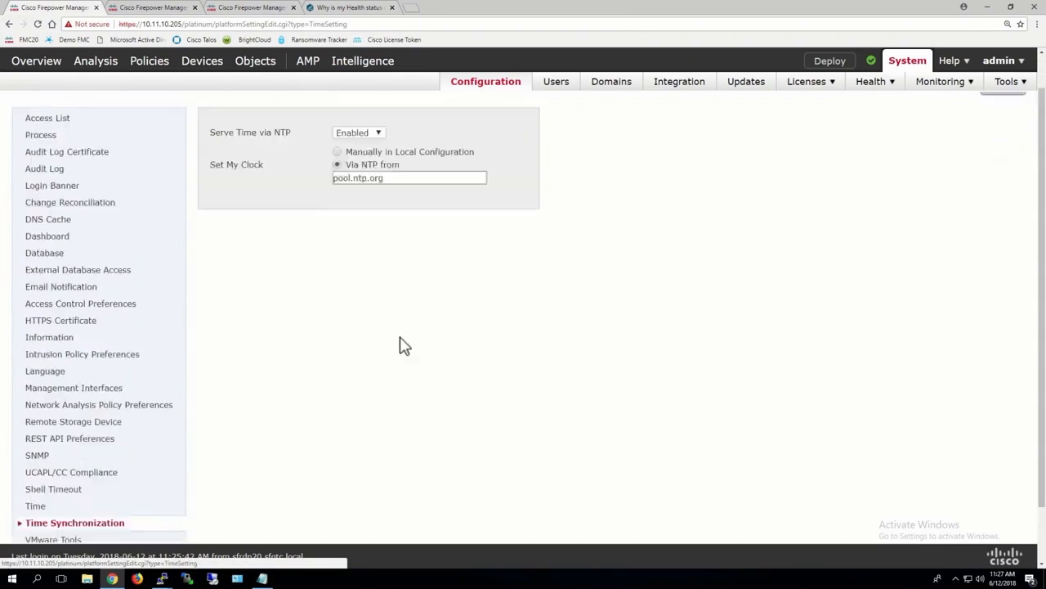
scroll(401, 345, "up", 1)
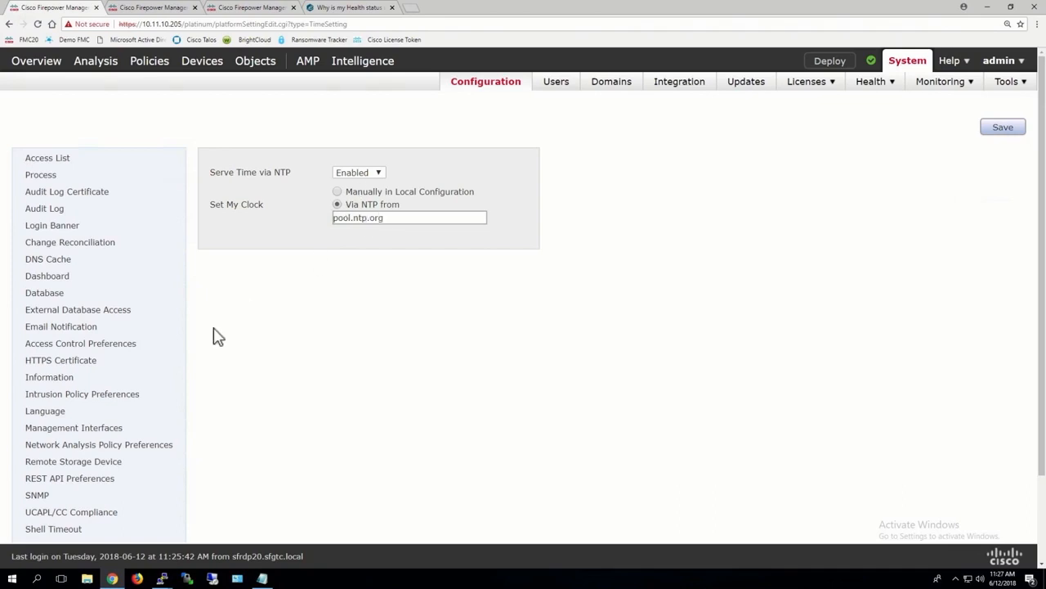
scroll(208, 336, "down", 2)
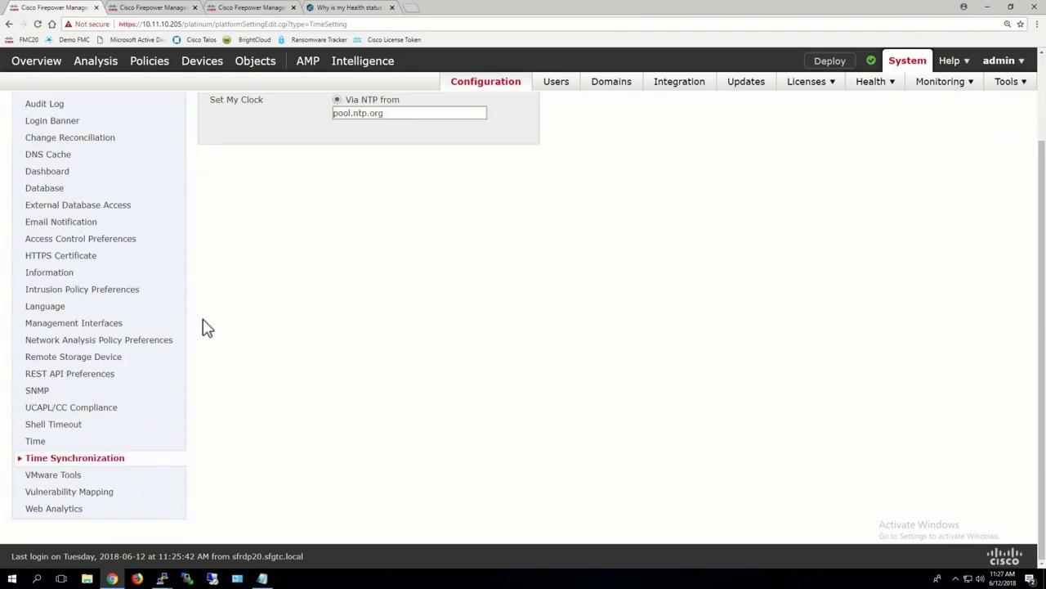
left_click(65, 517)
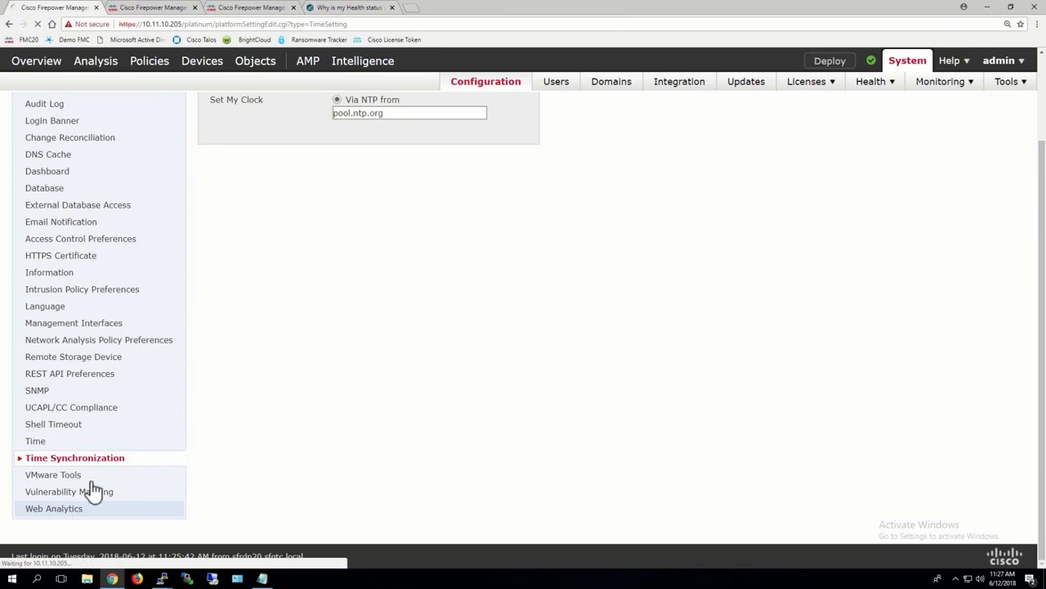